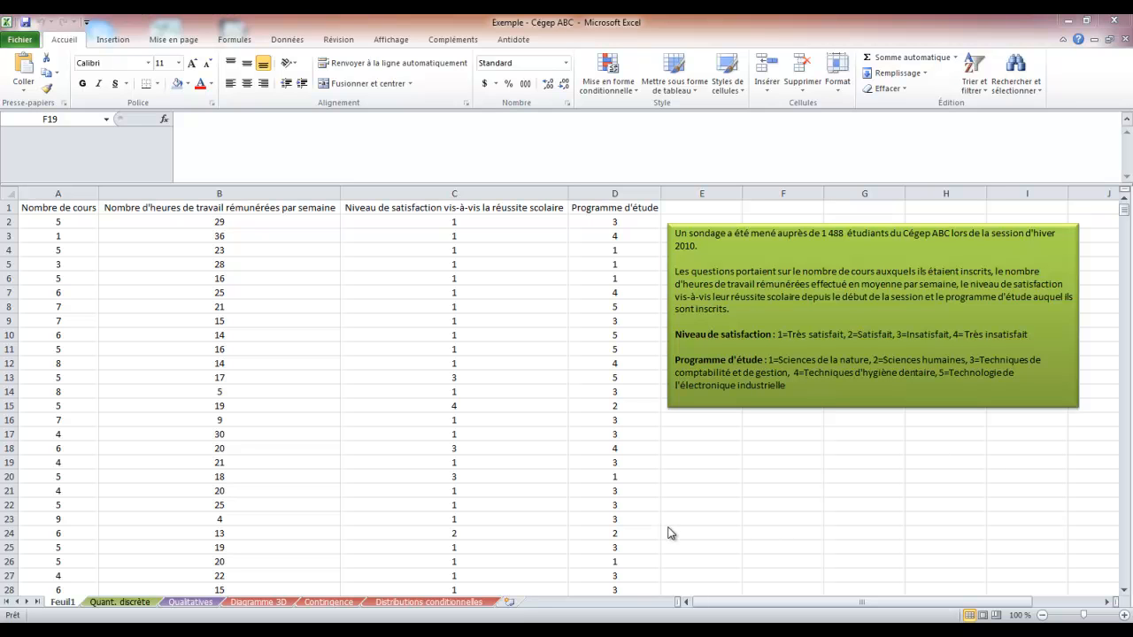
- Insert a 2D clustered column chart of B4:F12 from the Distributions conditionnelles sheet, and enlarge it beside the first table, over columns H to R
{"action": "left_click", "coordinate": [477, 602]}
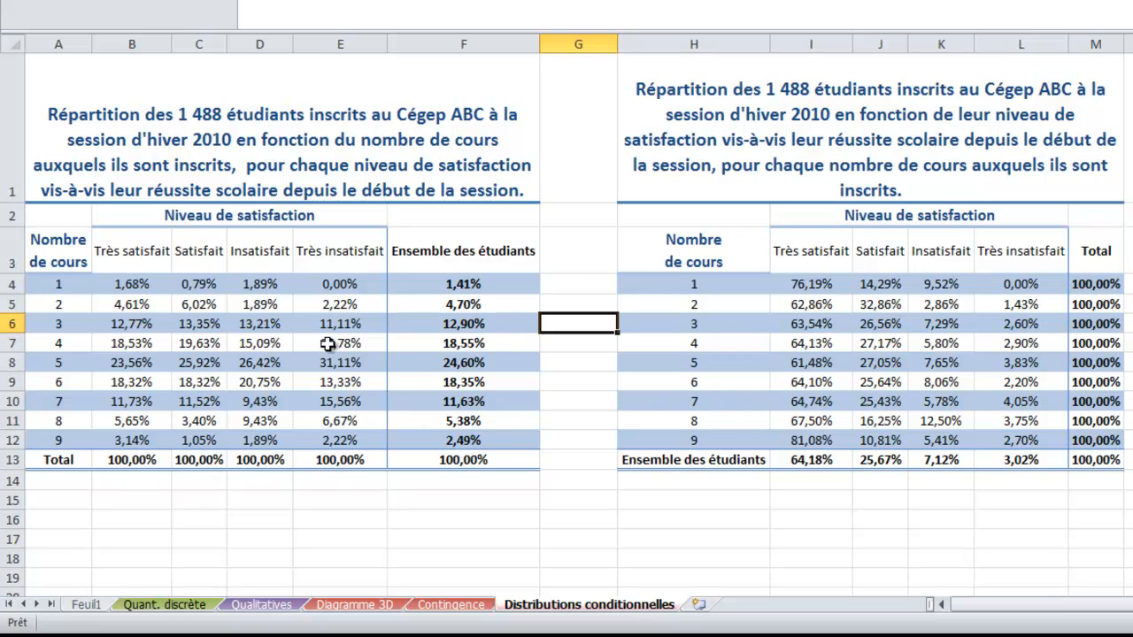
{"action": "left_click_drag", "start_coordinate": [143, 283], "coordinate": [463, 438]}
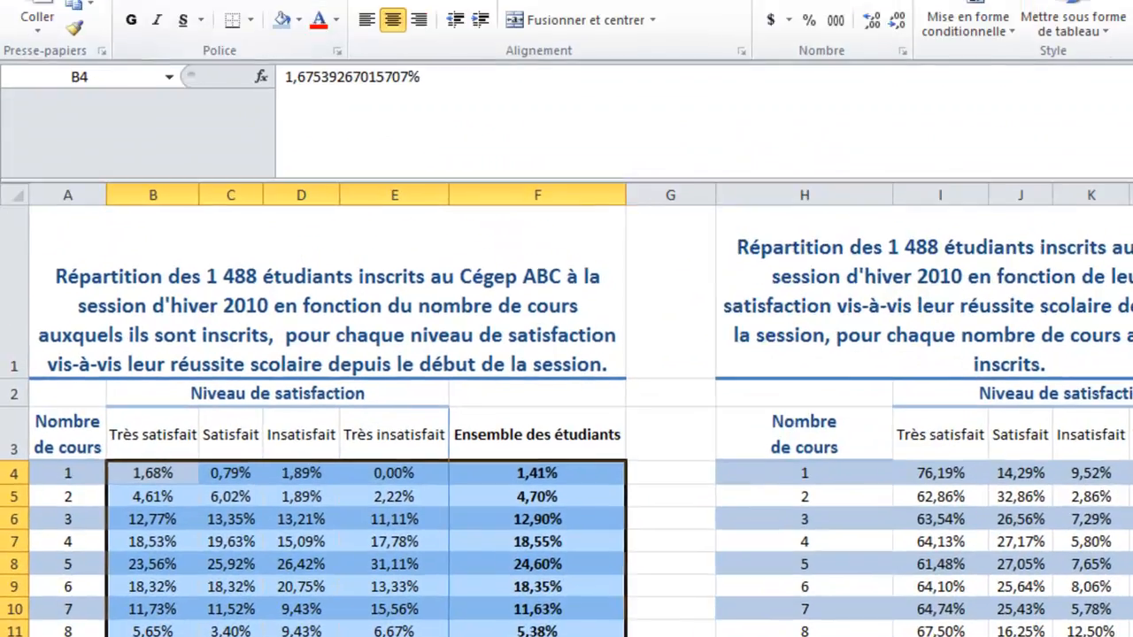
{"action": "left_click", "coordinate": [199, 20]}
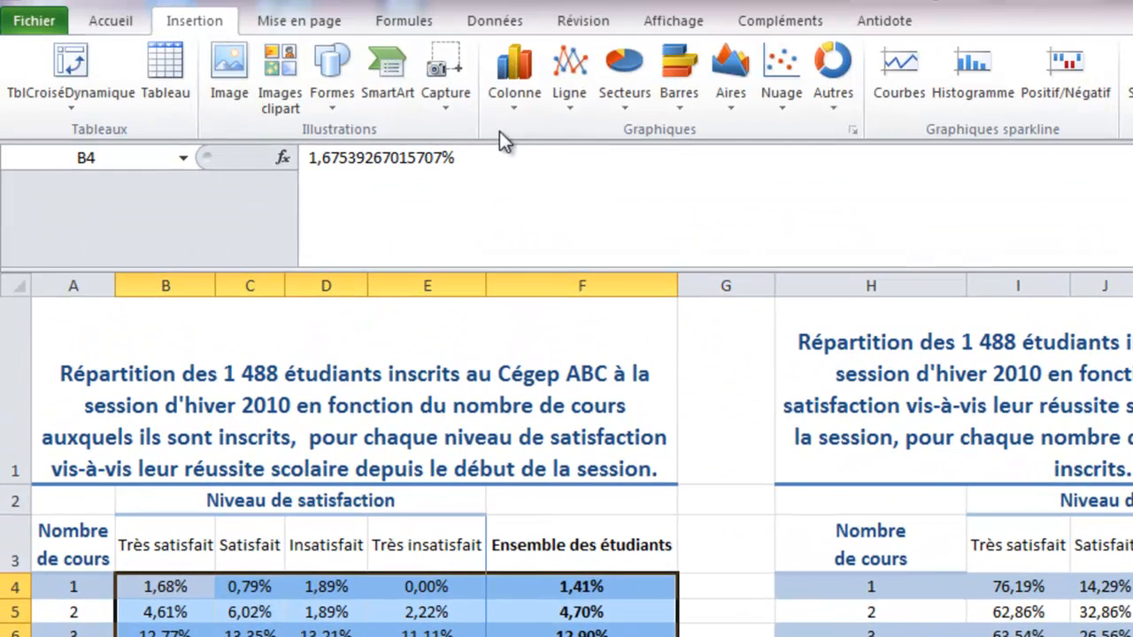
{"action": "left_click", "coordinate": [513, 114]}
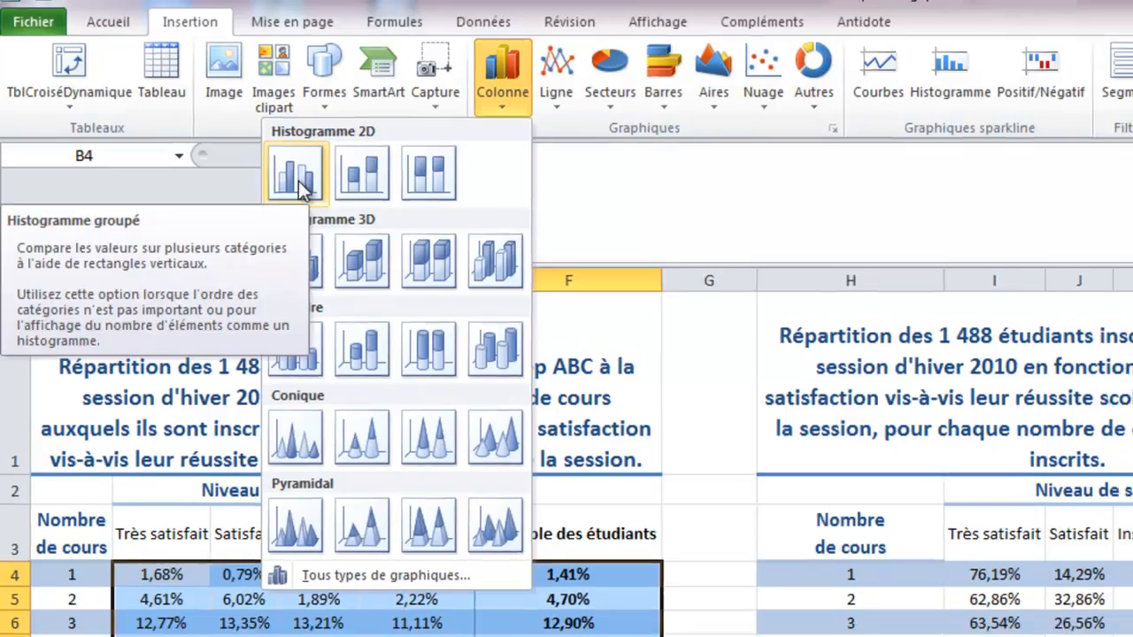
{"action": "left_click", "coordinate": [302, 174]}
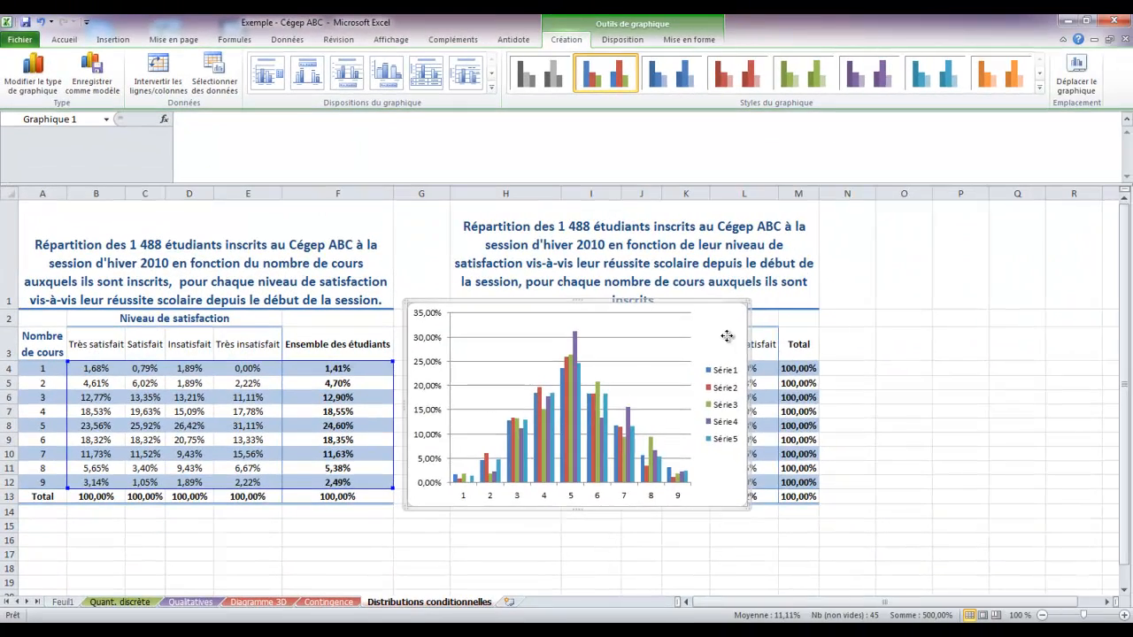
{"action": "left_click_drag", "start_coordinate": [727, 335], "coordinate": [1093, 240]}
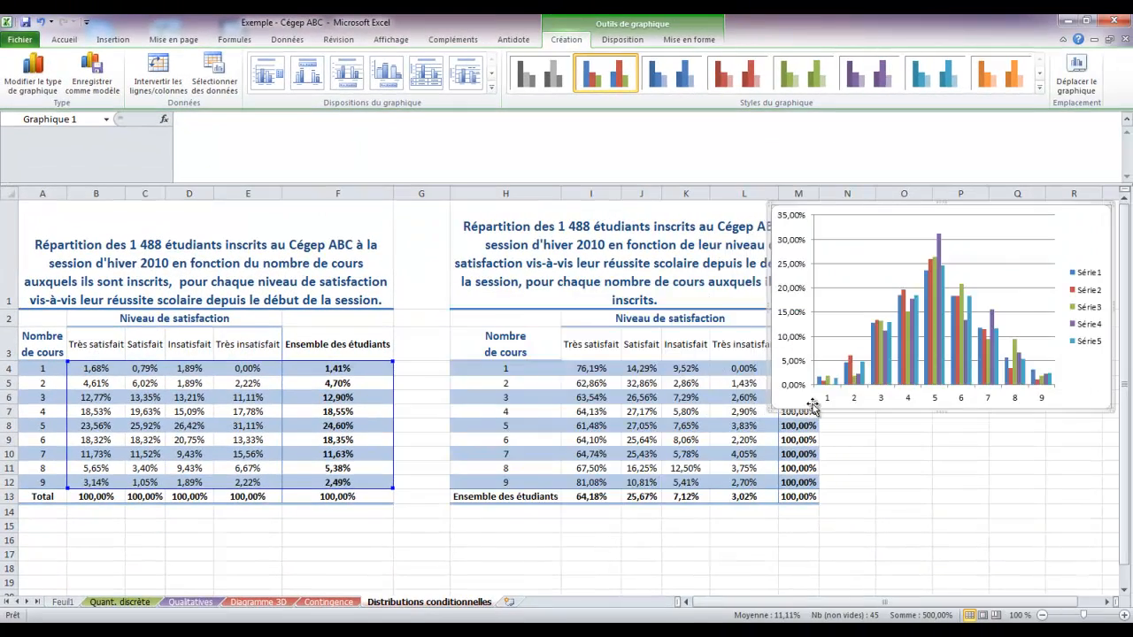
{"action": "left_click_drag", "start_coordinate": [770, 414], "coordinate": [436, 569]}
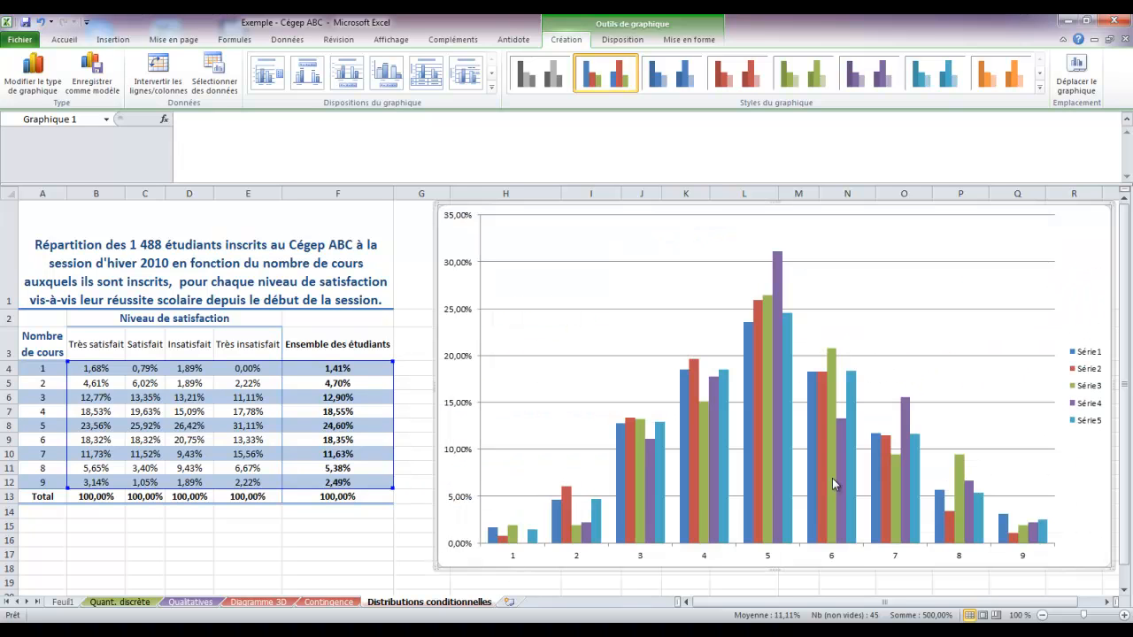
- Apply the multicoloured style on a black background and the layout with a chart title, both axis titles and a legend
{"action": "left_click", "coordinate": [1039, 86]}
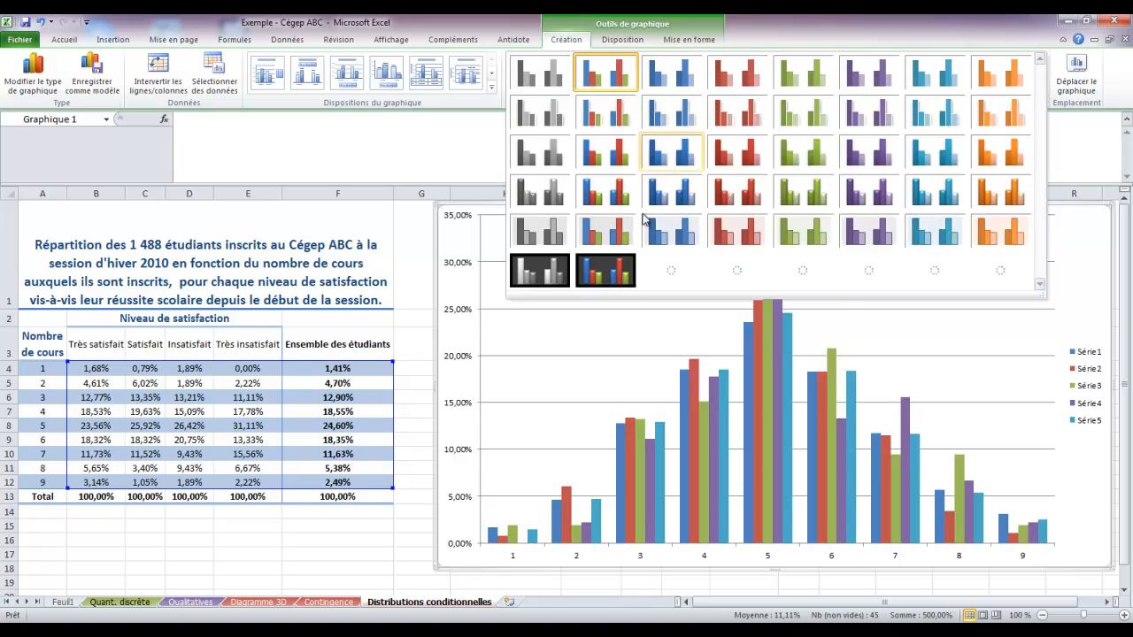
{"action": "left_click", "coordinate": [607, 270]}
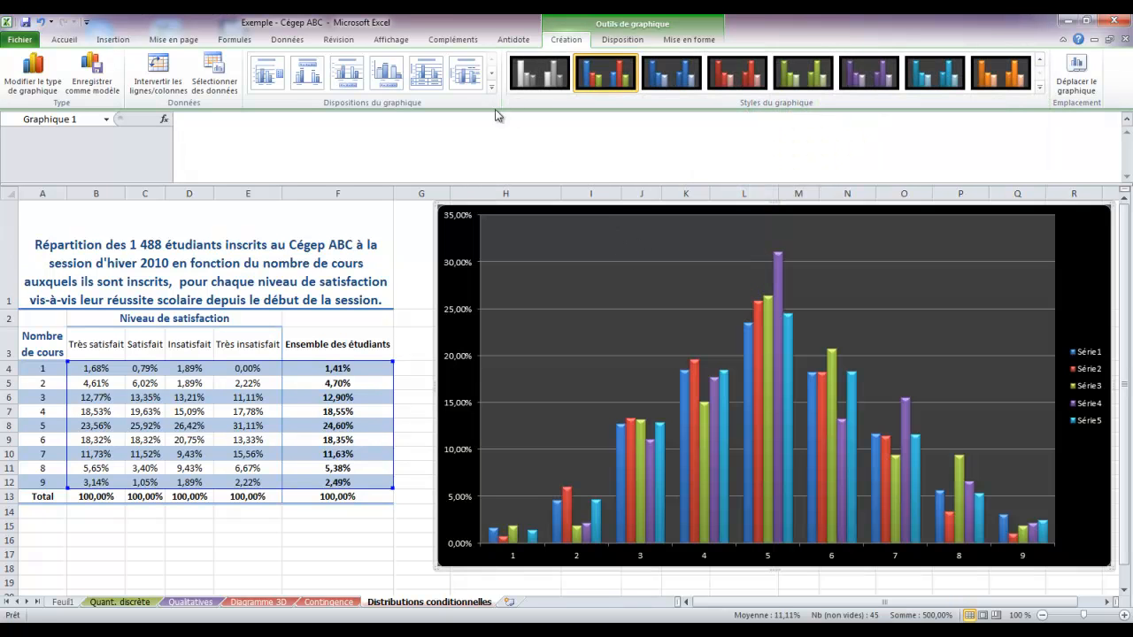
{"action": "left_click", "coordinate": [491, 91]}
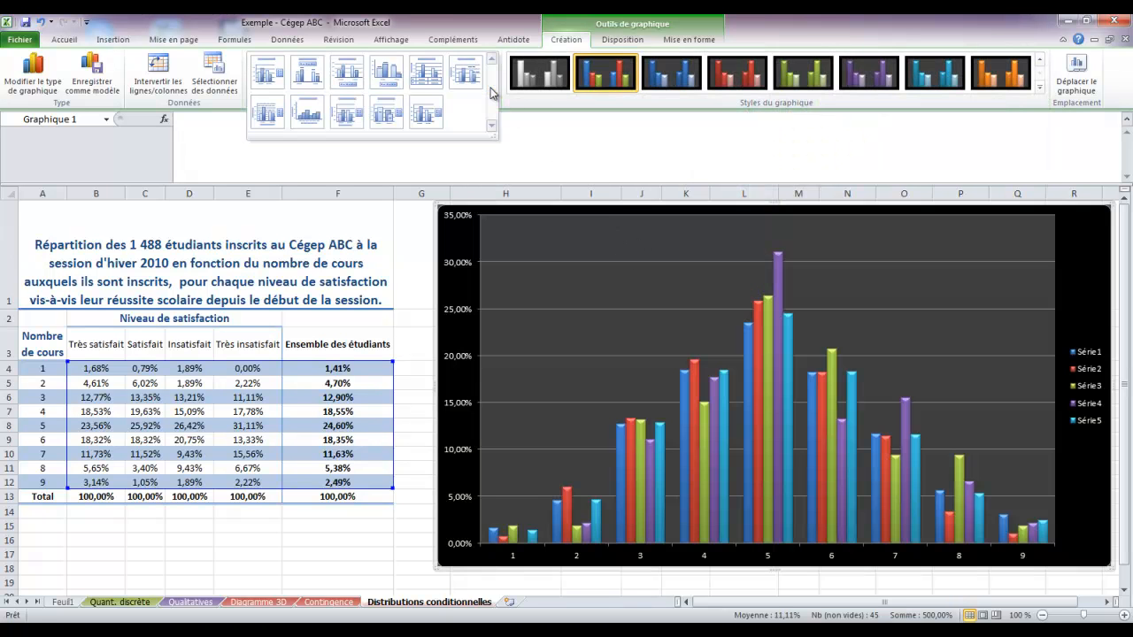
{"action": "left_click", "coordinate": [351, 122]}
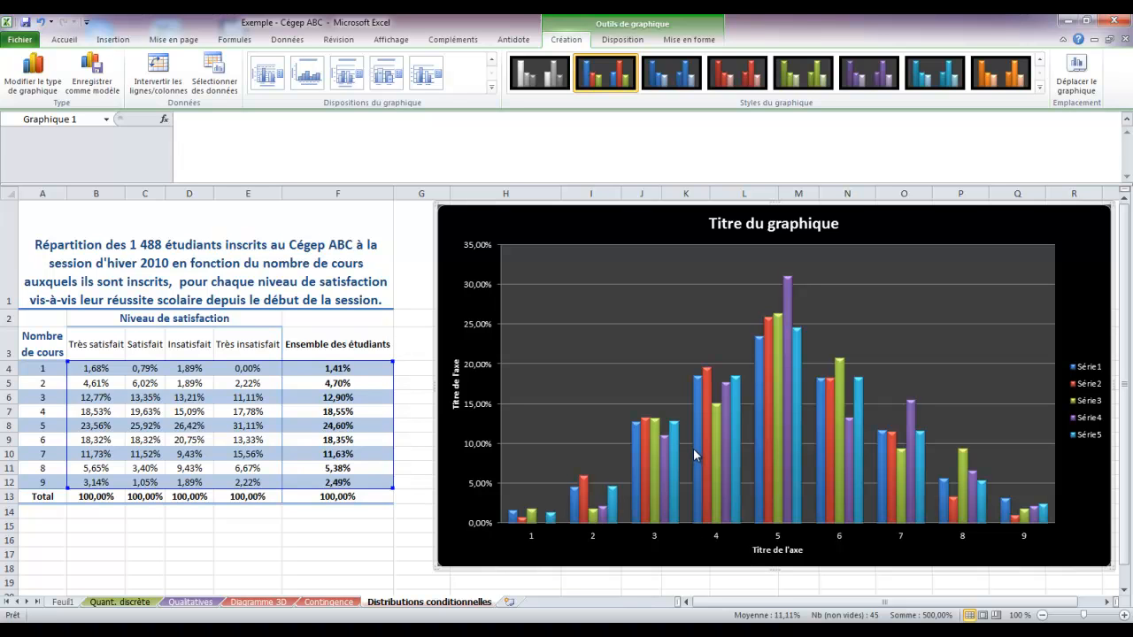
- Set the chart's vertical axis title to "Pourcentage des étudiants"
{"action": "mouse_move", "coordinate": [700, 449]}
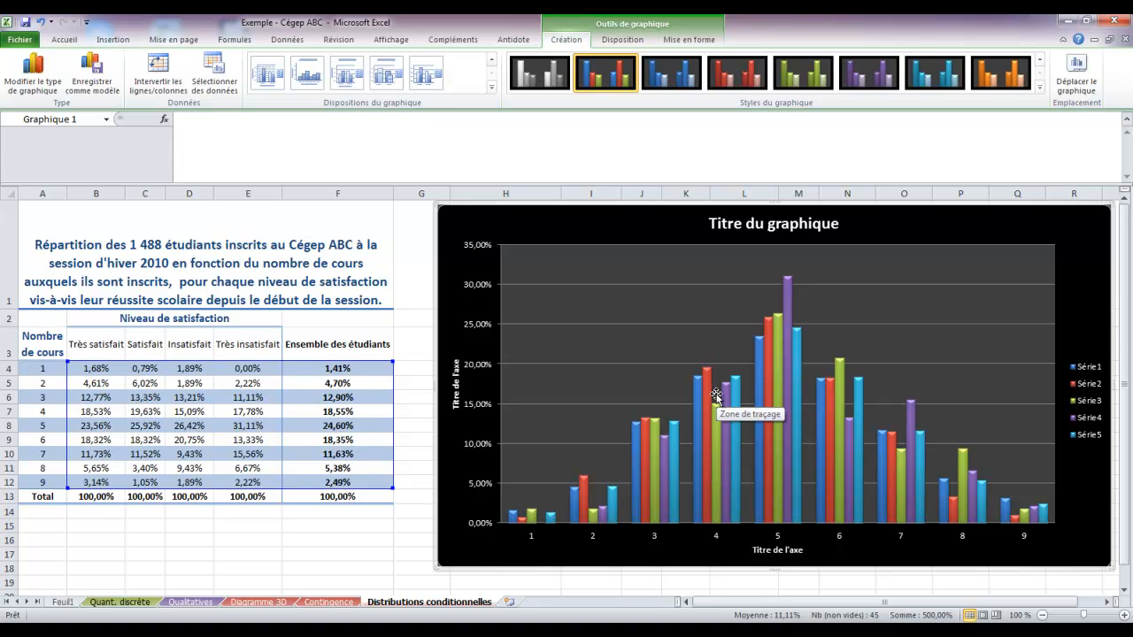
{"action": "left_click", "coordinate": [458, 384]}
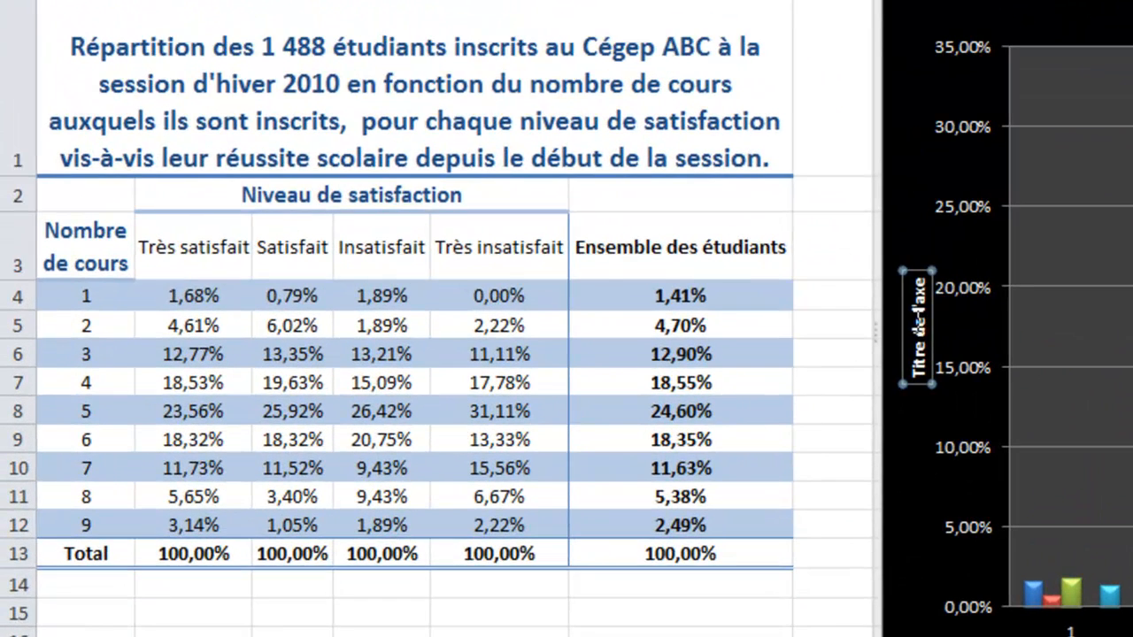
{"action": "left_click", "coordinate": [914, 320]}
{"action": "type", "text": "Pourcent"}
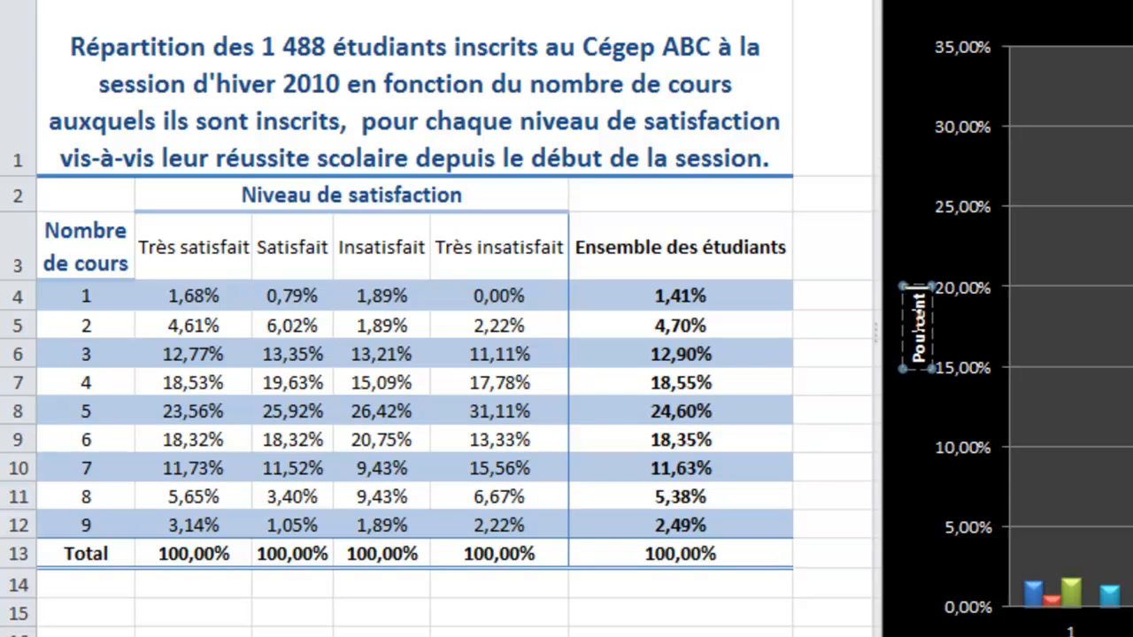
{"action": "type", "text": "age"}
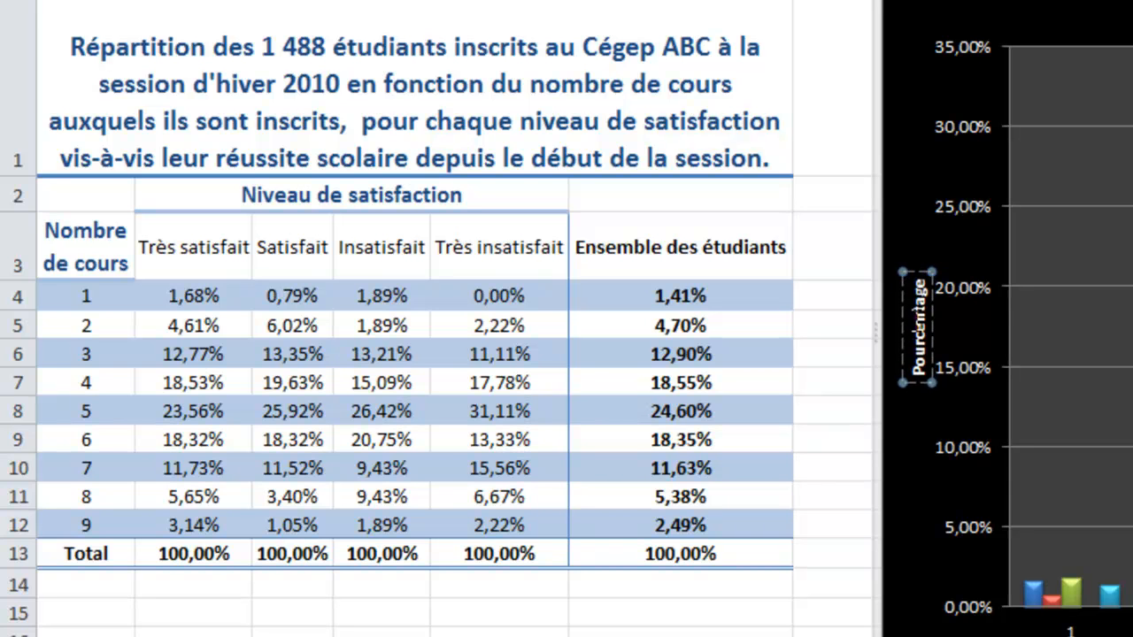
{"action": "type", "text": " des"}
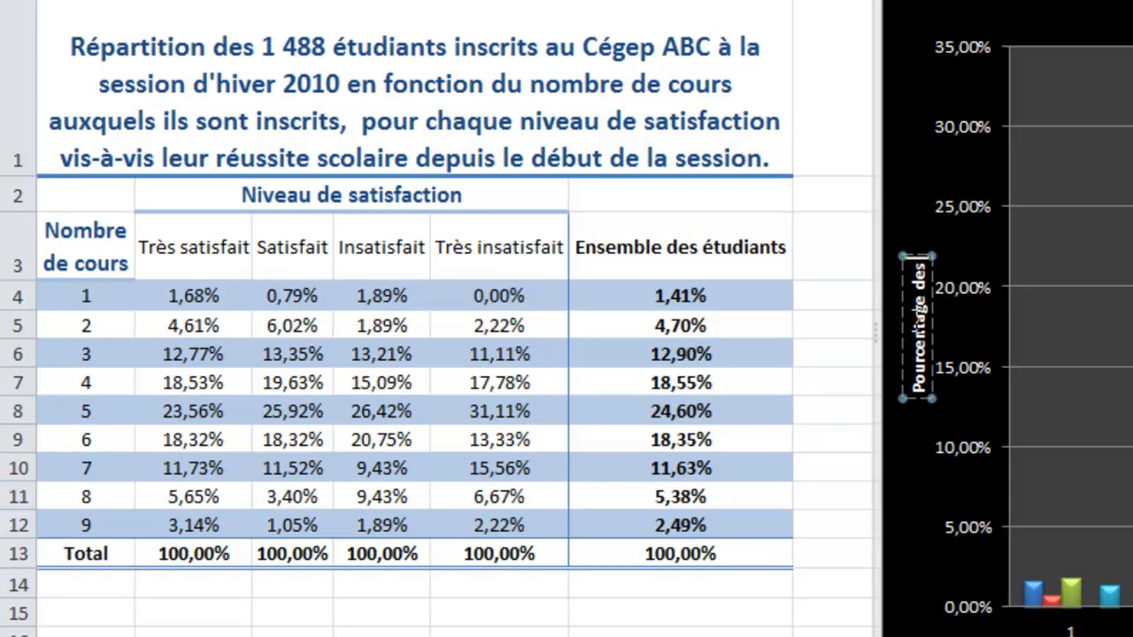
{"action": "type", "text": " étudiants"}
- Format the vertical axis numbers as percentages with 0 decimals
{"action": "left_click", "coordinate": [967, 129]}
{"action": "right_click", "coordinate": [965, 123]}
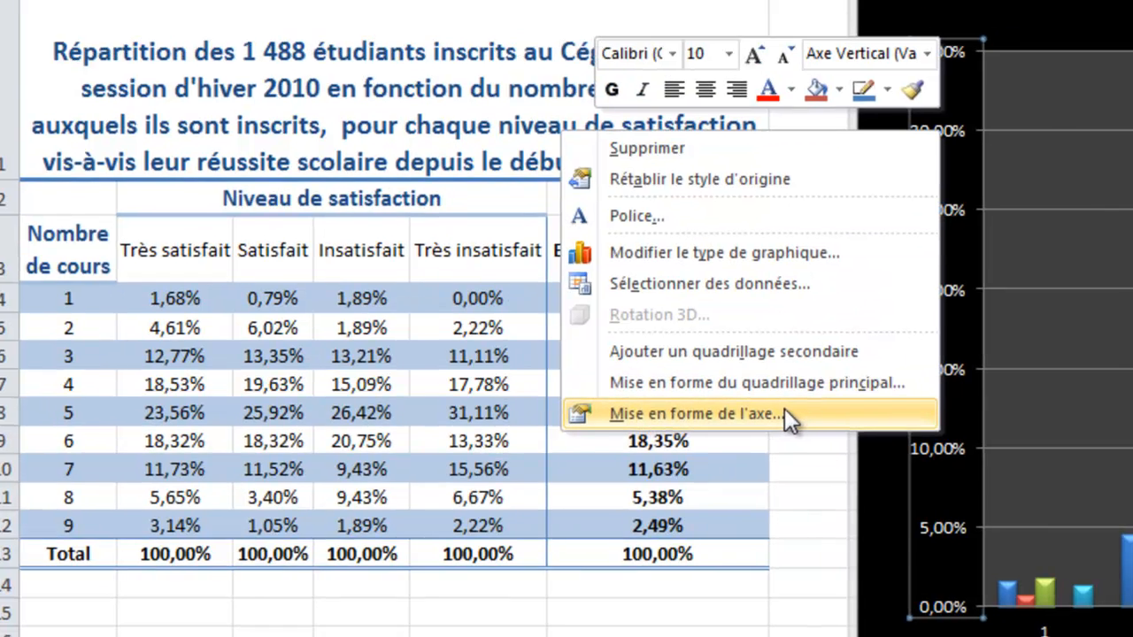
{"action": "left_click", "coordinate": [785, 413]}
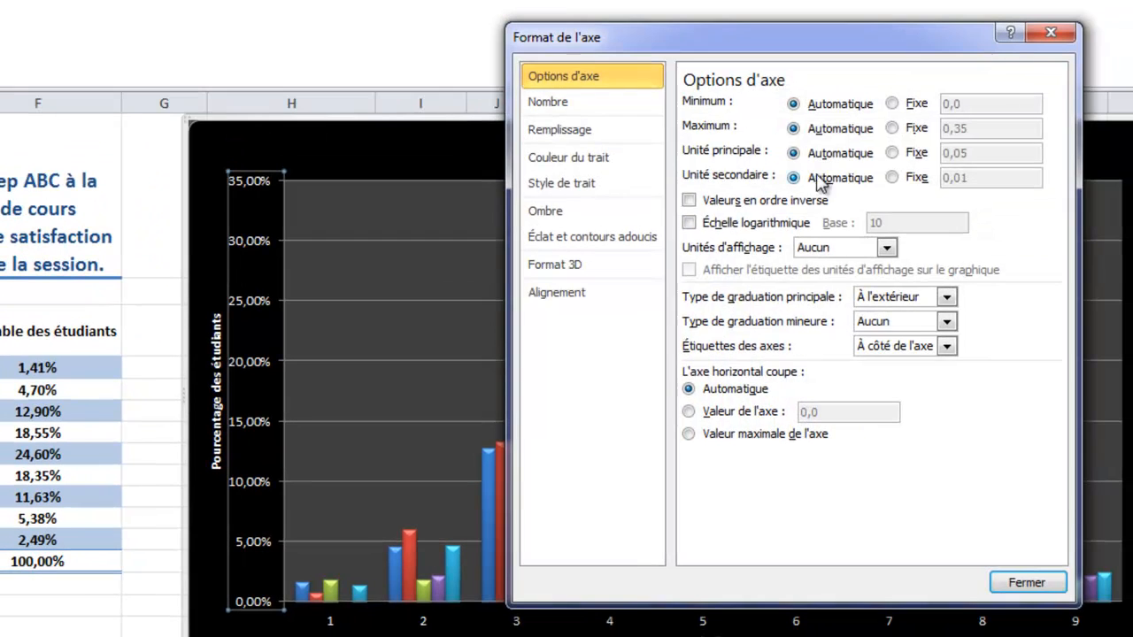
{"action": "left_click", "coordinate": [585, 103]}
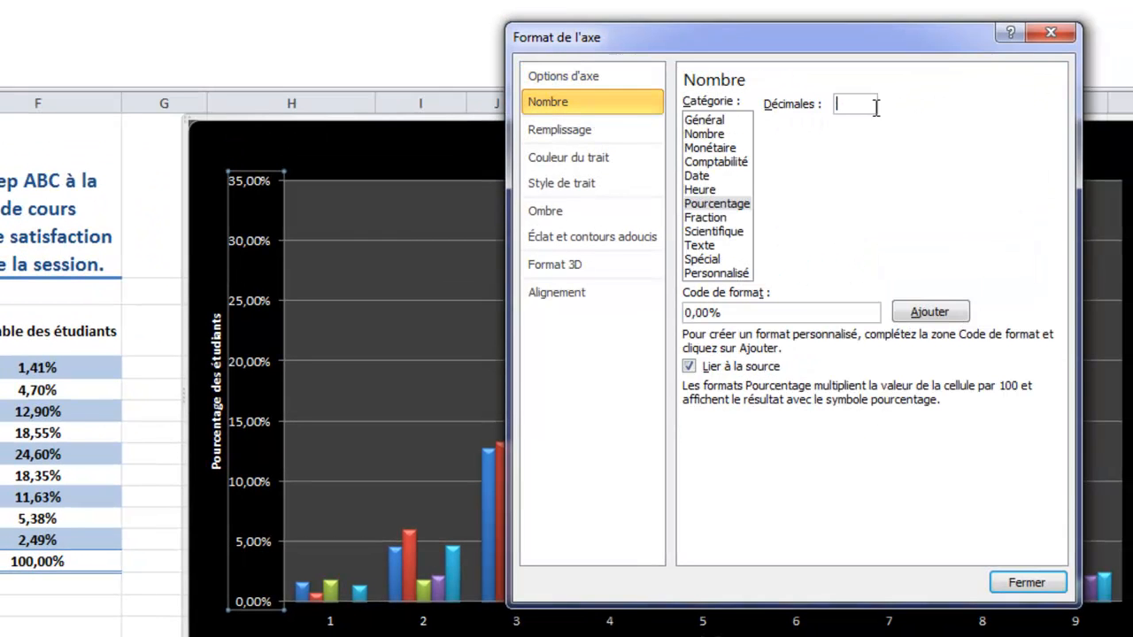
{"action": "type", "text": "0"}
{"action": "key", "text": "Return"}
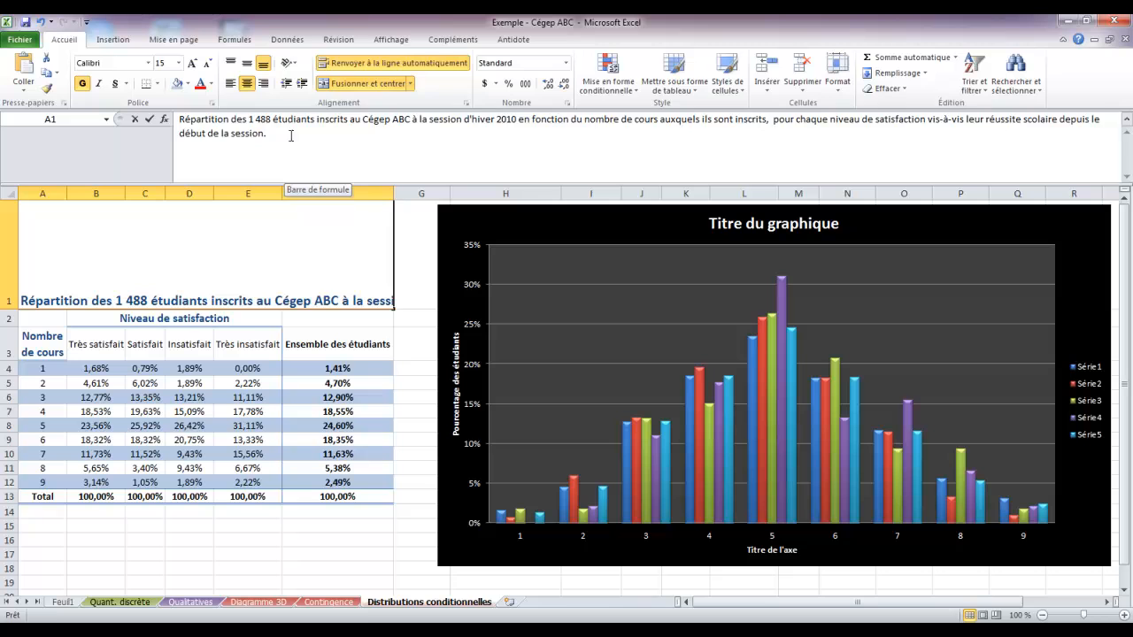
- Copy the table heading text from A1 and paste it as the chart title
{"action": "left_click_drag", "start_coordinate": [290, 135], "coordinate": [181, 123]}
{"action": "key", "text": "ctrl+c"}
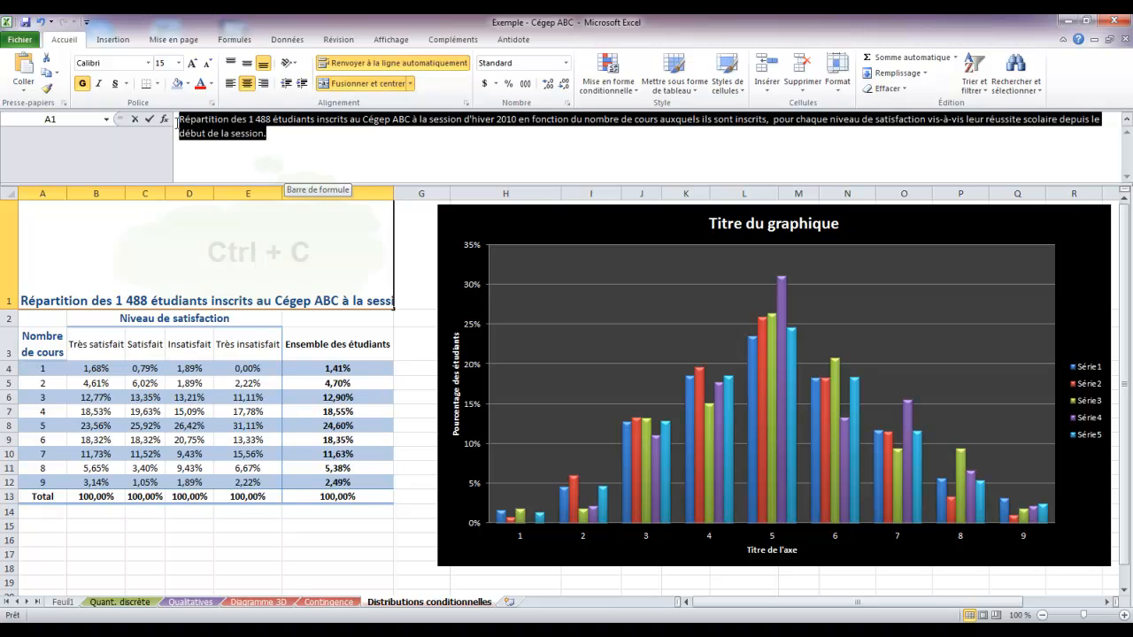
{"action": "left_click", "coordinate": [790, 226]}
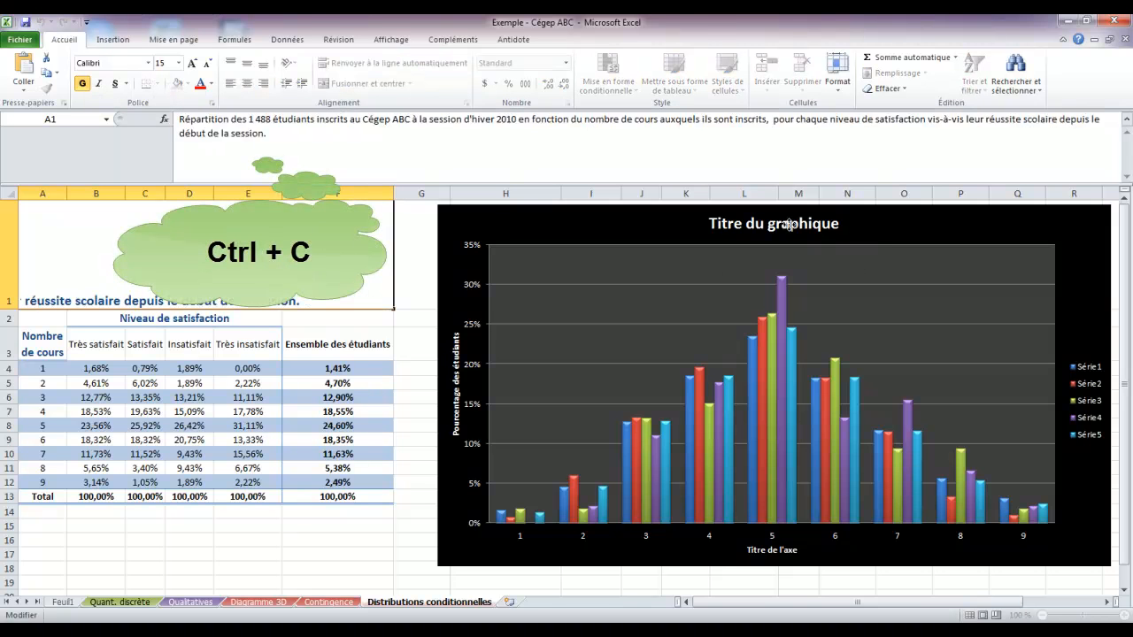
{"action": "key", "text": "ctrl+v"}
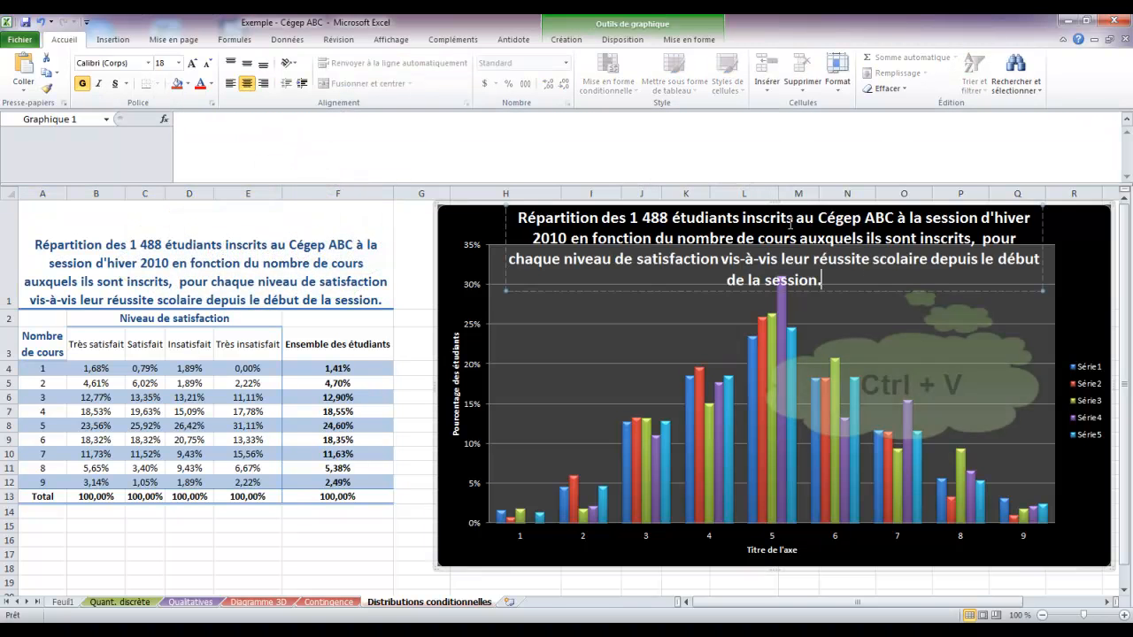
{"action": "left_click", "coordinate": [1070, 300]}
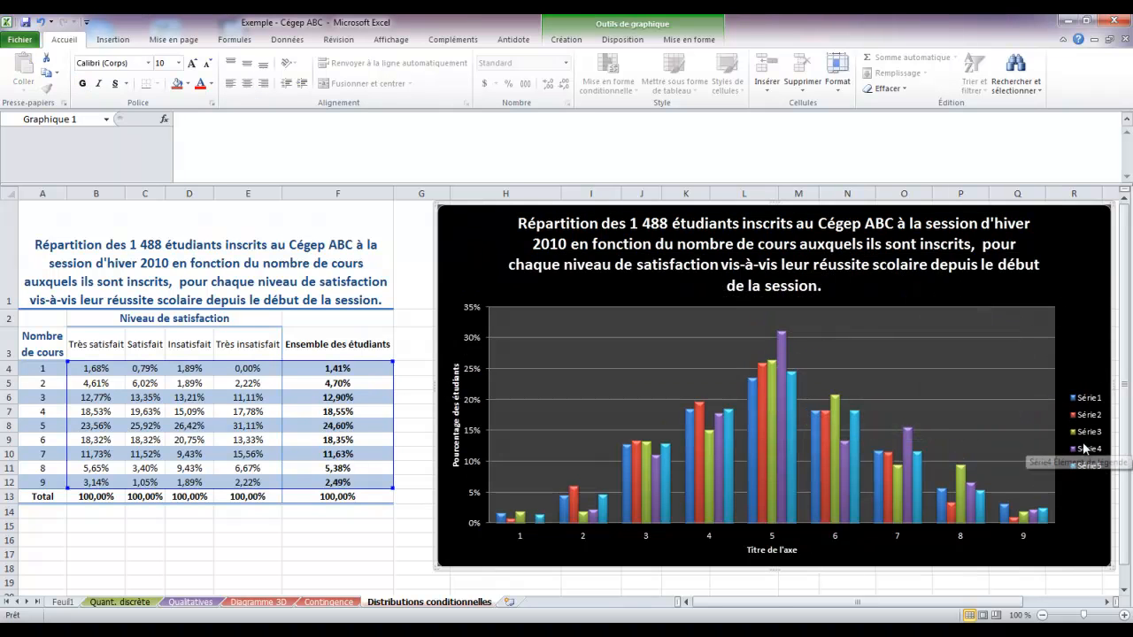
- Replace the chart's horizontal axis title with "Nombre de cours"
{"action": "left_click", "coordinate": [783, 550]}
{"action": "double_click", "coordinate": [783, 550]}
{"action": "key", "text": "BackSpace"}
{"action": "key", "text": "BackSpace"}
{"action": "key", "text": "BackSpace"}
{"action": "key", "text": "BackSpace"}
{"action": "key", "text": "BackSpace"}
{"action": "key", "text": "BackSpace"}
{"action": "key", "text": "BackSpace"}
{"action": "key", "text": "BackSpace"}
{"action": "key", "text": "BackSpace"}
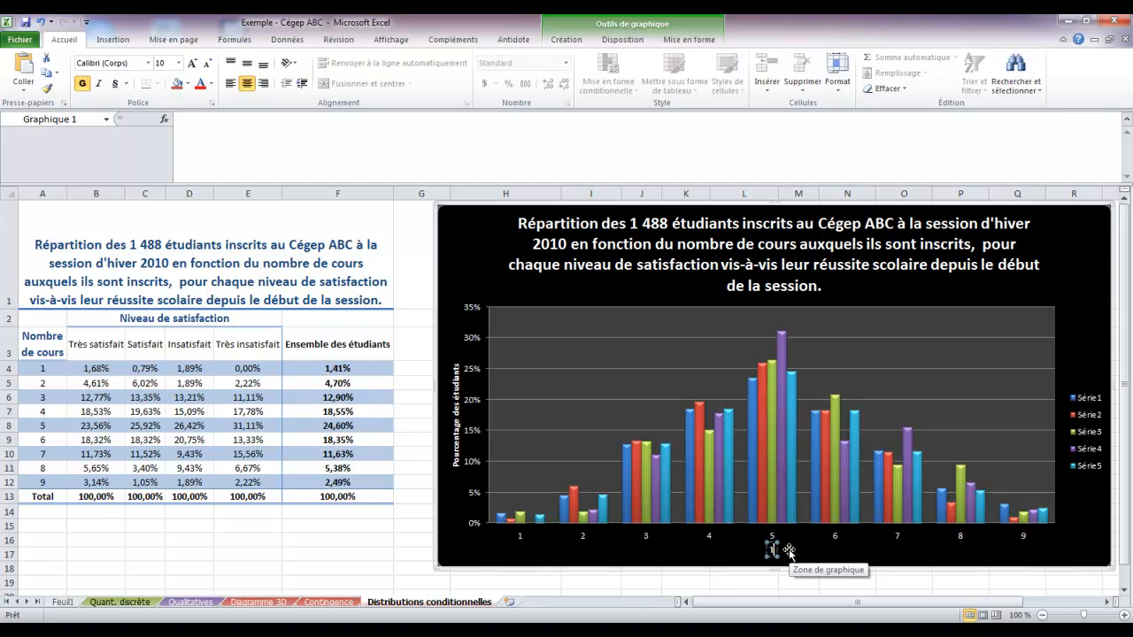
{"action": "type", "text": "Nombre de"}
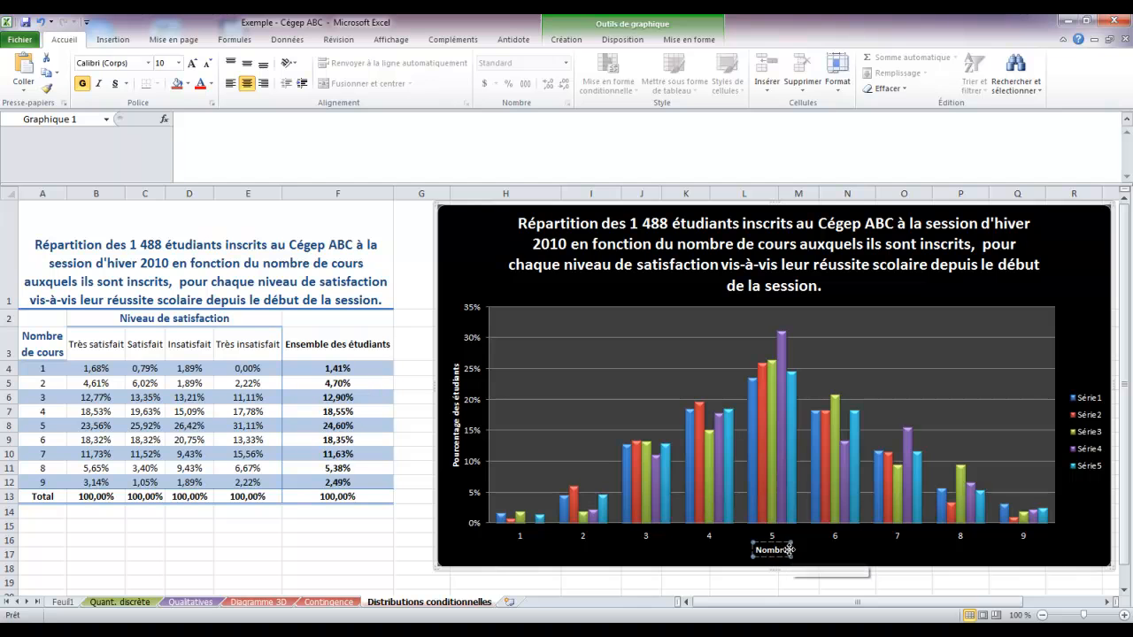
{"action": "type", "text": " cours"}
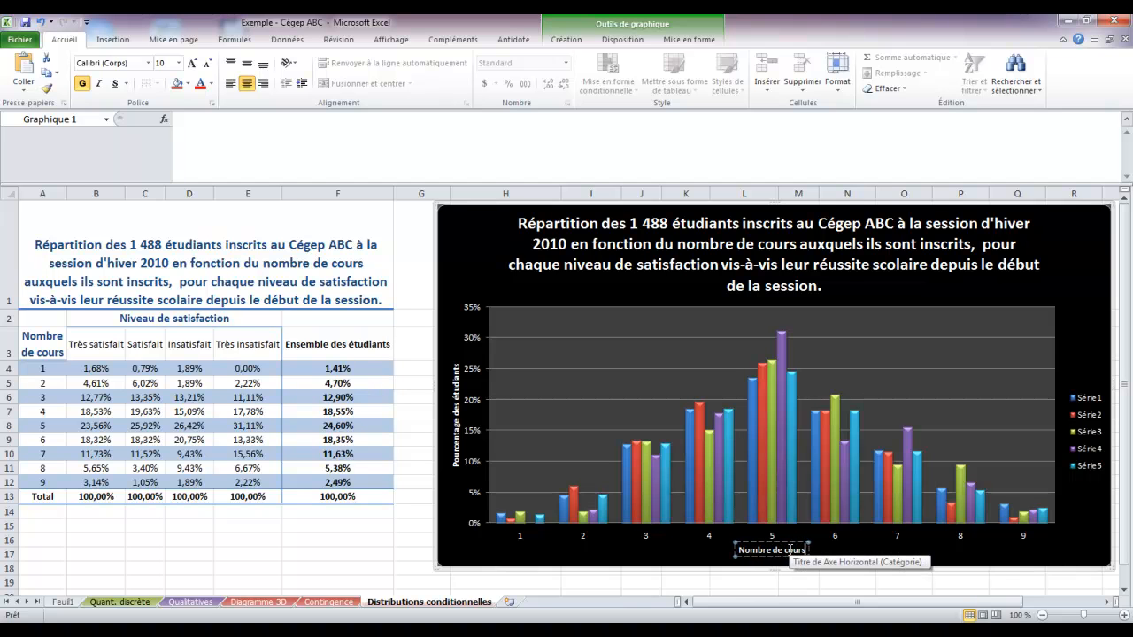
{"action": "left_click", "coordinate": [874, 556]}
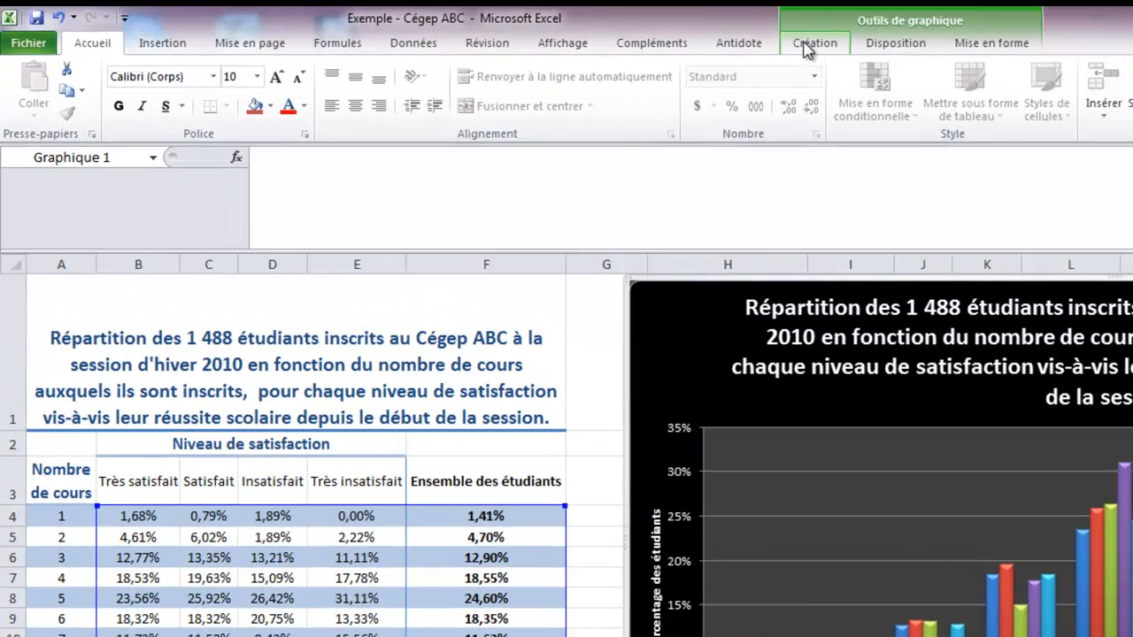
- Edit the chart's data source so that Série1 takes its name from cell B3, Très satisfait
{"action": "left_click", "coordinate": [565, 39]}
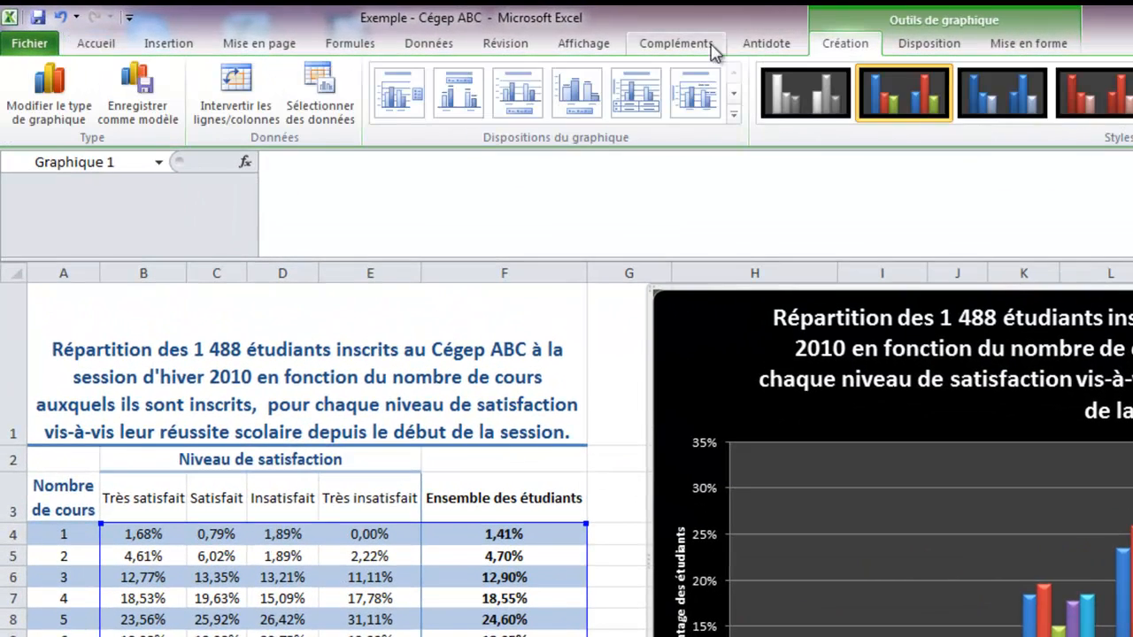
{"action": "left_click", "coordinate": [326, 107]}
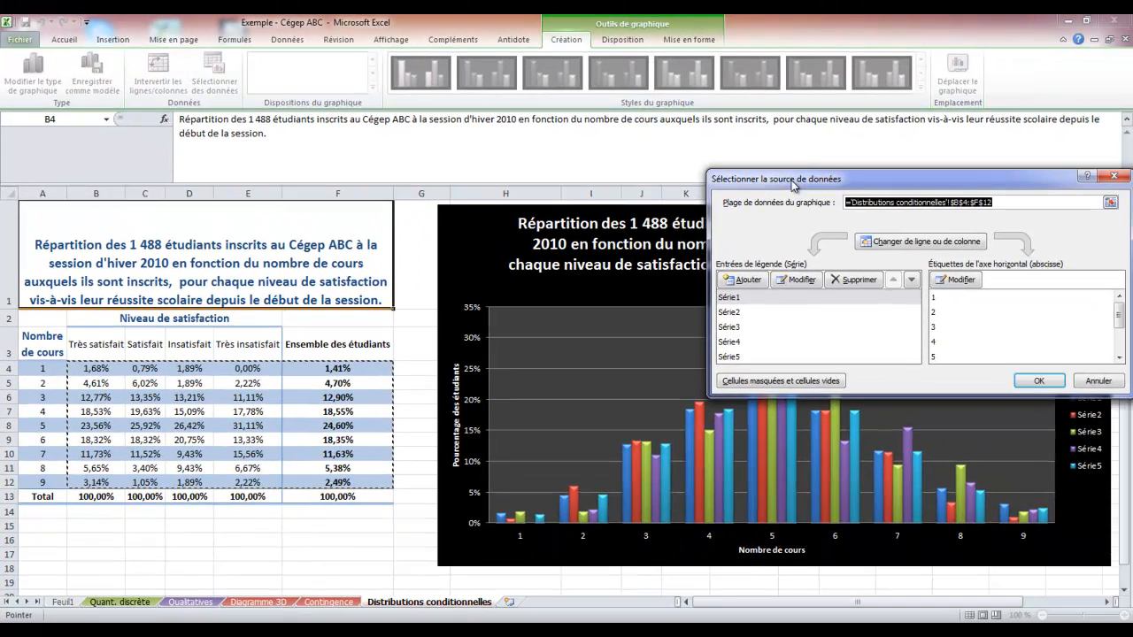
{"action": "left_click_drag", "start_coordinate": [794, 184], "coordinate": [582, 174]}
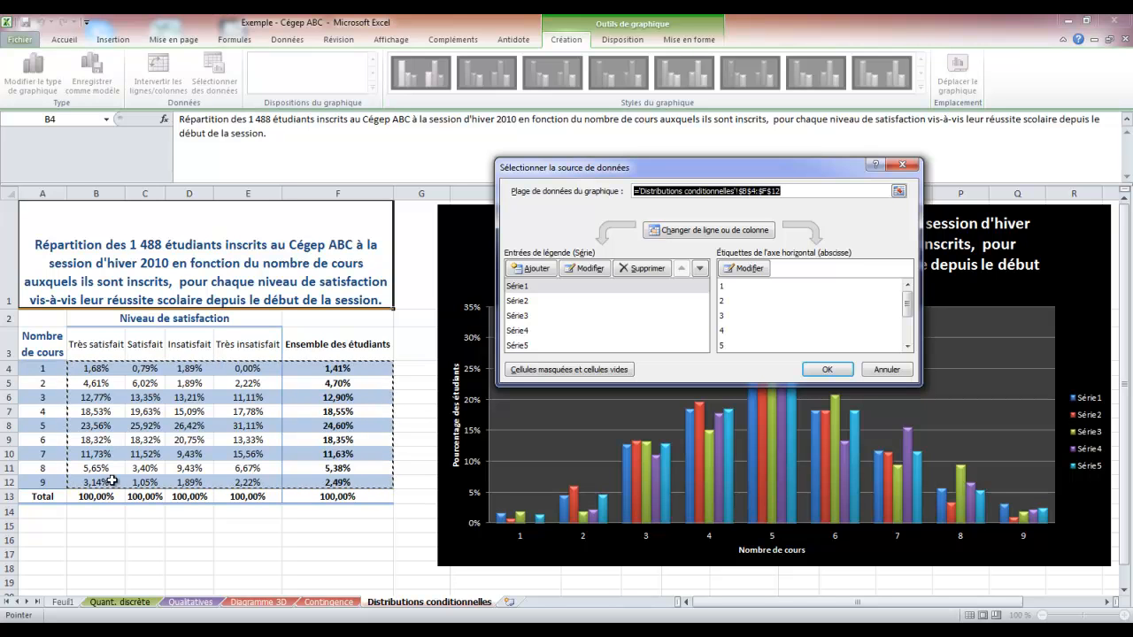
{"action": "left_click", "coordinate": [532, 287]}
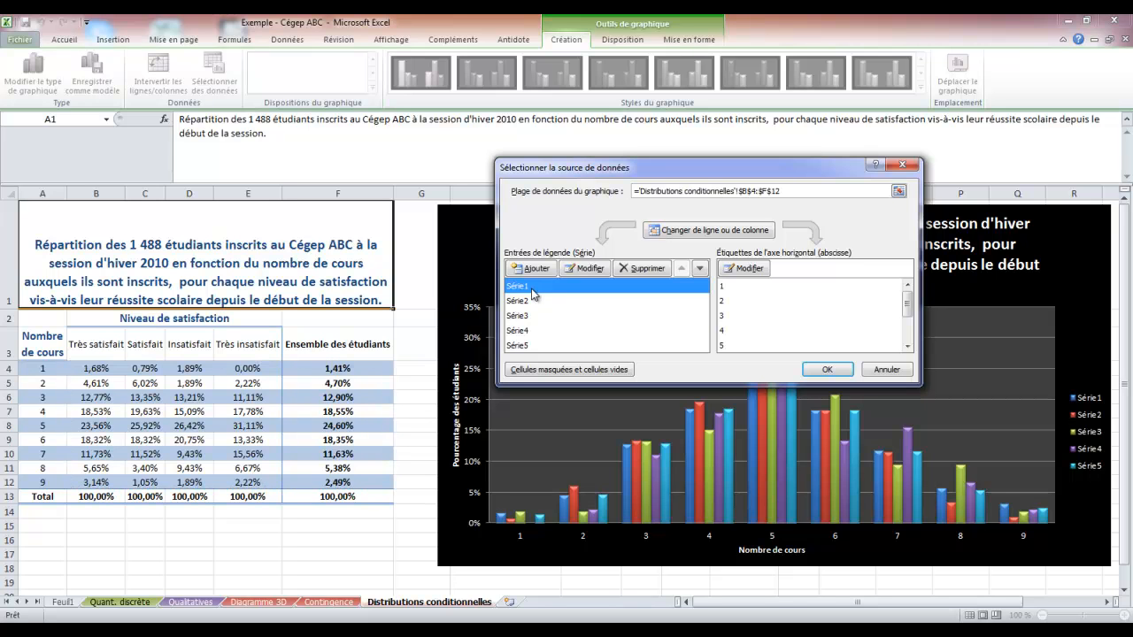
{"action": "left_click", "coordinate": [574, 269]}
{"action": "left_click", "coordinate": [108, 345]}
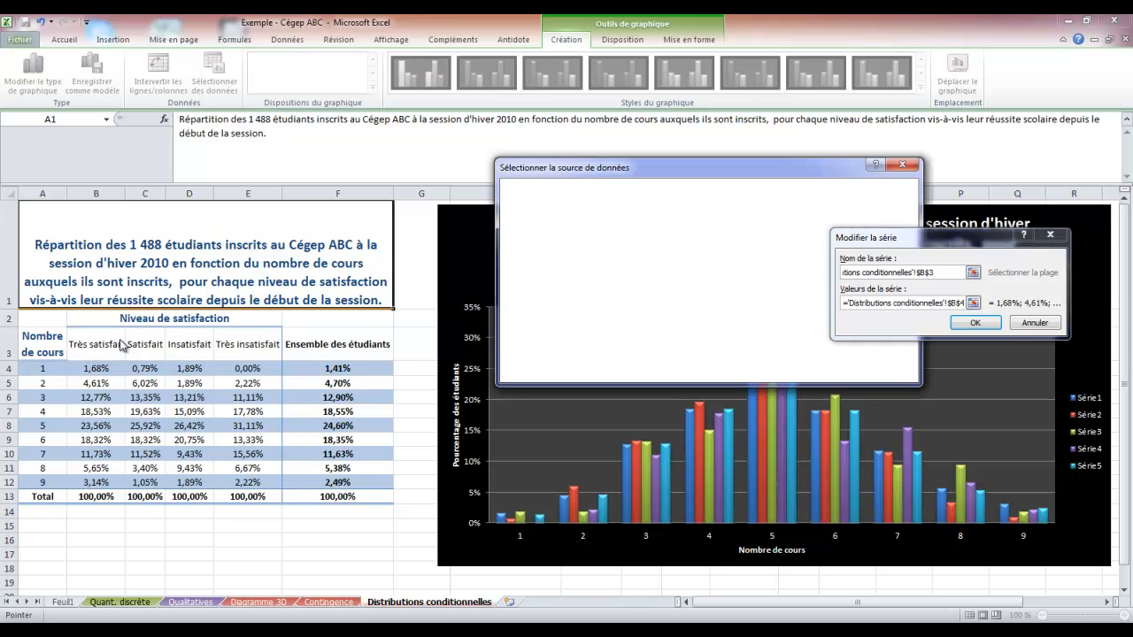
{"action": "key", "text": "Return"}
- Name Série2 from the Satisfait header in C3 and Série3 from the Insatisfait header in D3
{"action": "left_click", "coordinate": [526, 302]}
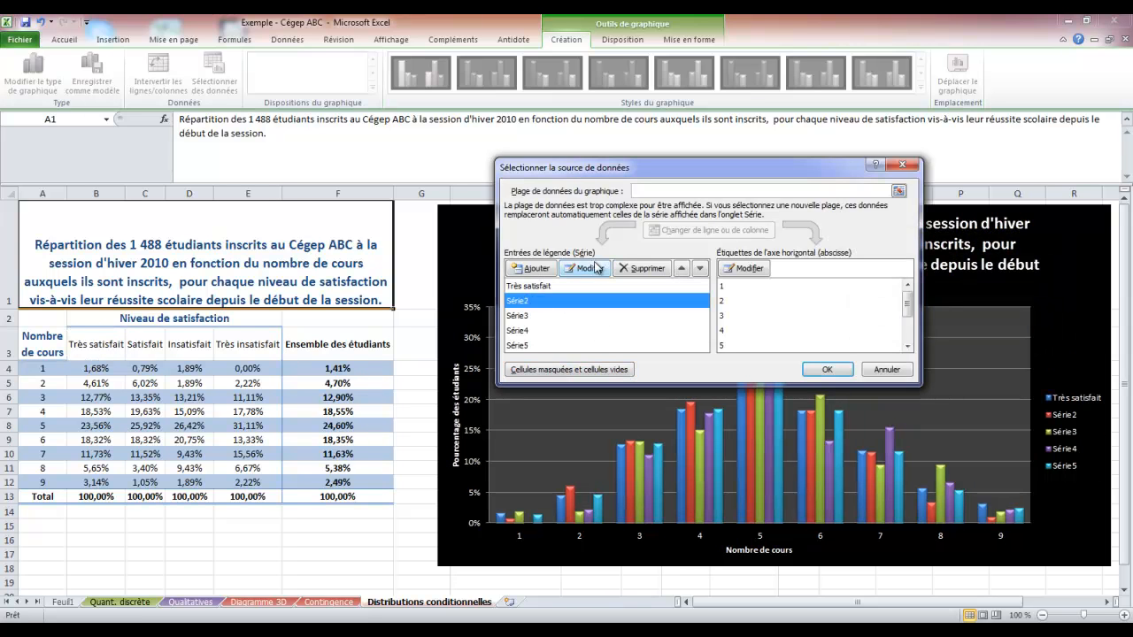
{"action": "left_click", "coordinate": [593, 269]}
{"action": "left_click", "coordinate": [133, 351]}
{"action": "key", "text": "Return"}
{"action": "left_click", "coordinate": [511, 317]}
{"action": "left_click", "coordinate": [584, 268]}
{"action": "left_click", "coordinate": [192, 346]}
{"action": "key", "text": "Return"}
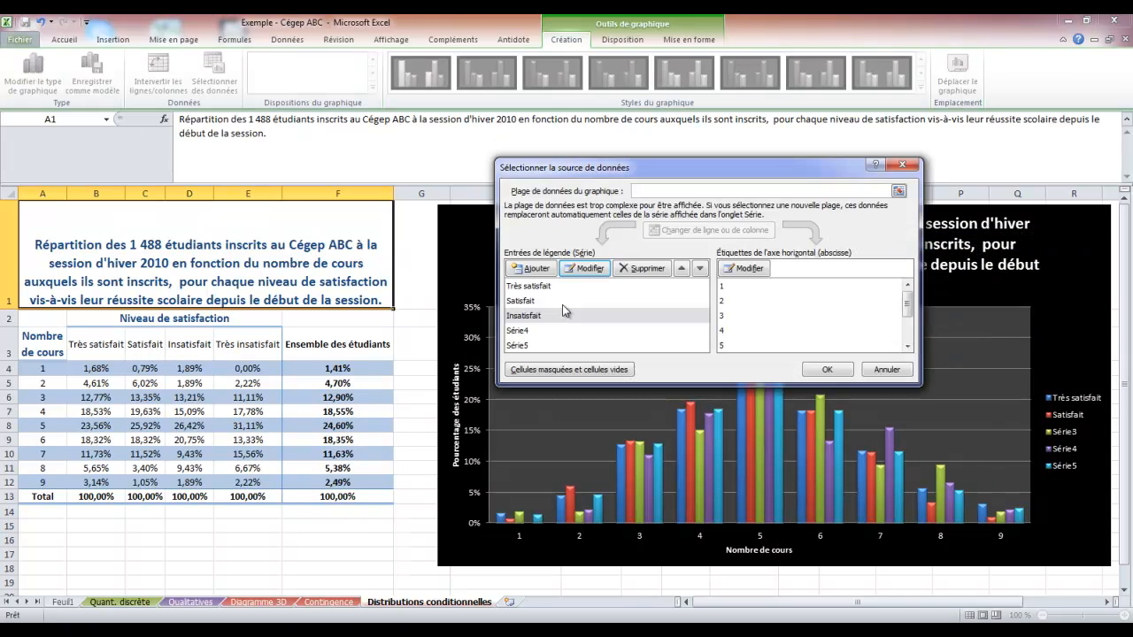
- Name Série4 from the Très insatisfait header in E3 and Série5 from the Ensemble des étudiants header in F3
{"action": "left_click", "coordinate": [529, 331]}
{"action": "left_click", "coordinate": [580, 268]}
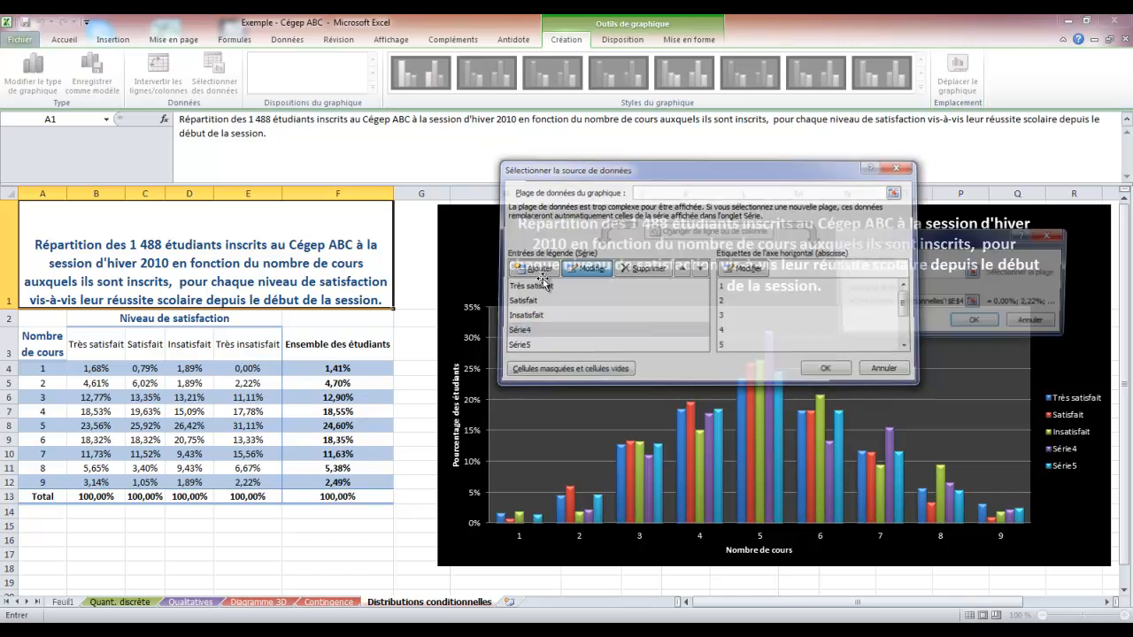
{"action": "left_click", "coordinate": [265, 344]}
{"action": "key", "text": "Return"}
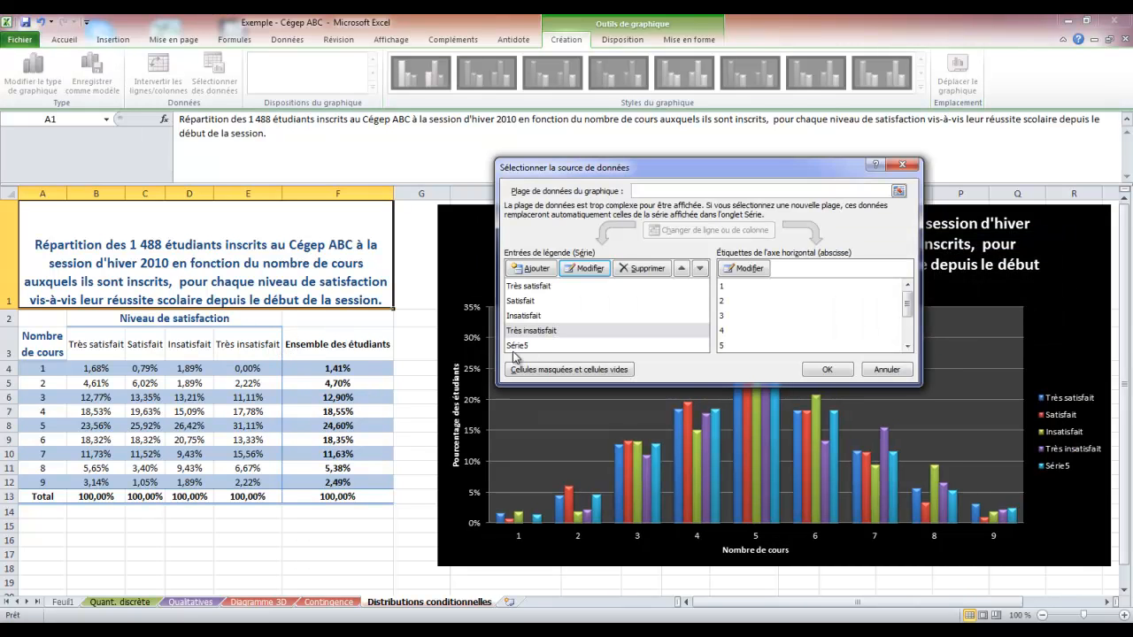
{"action": "left_click", "coordinate": [531, 347]}
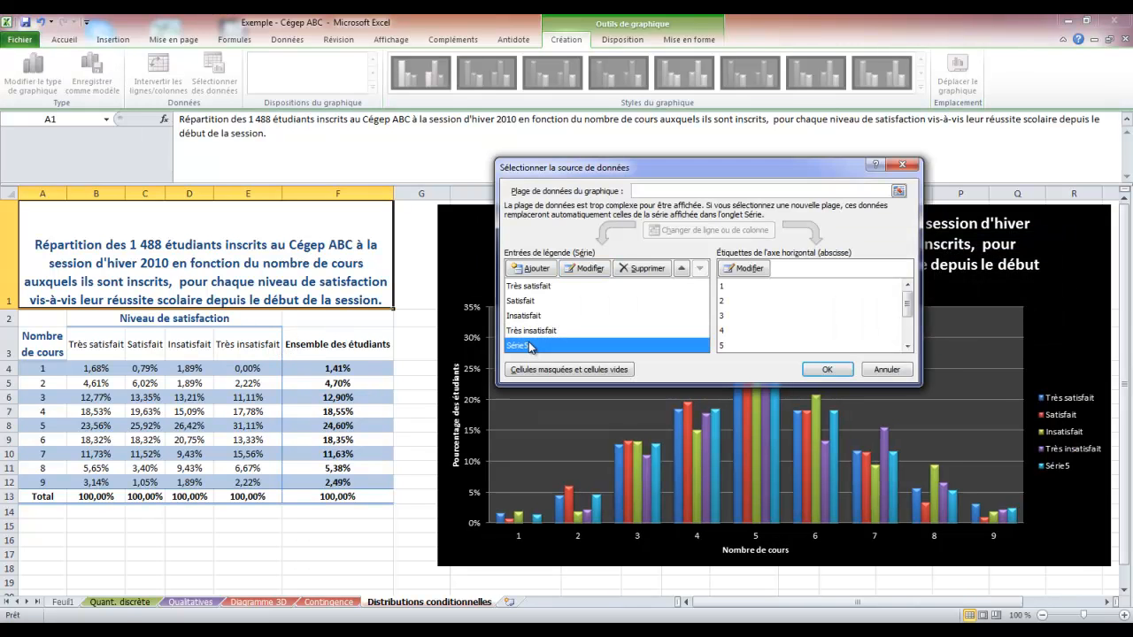
{"action": "left_click", "coordinate": [581, 274]}
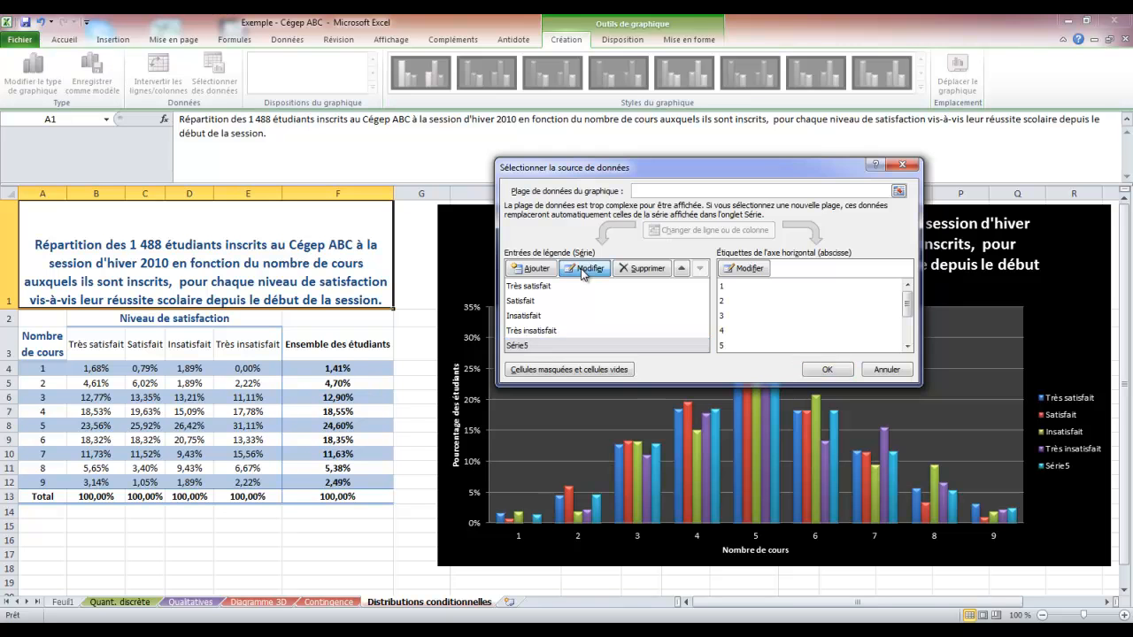
{"action": "left_click", "coordinate": [344, 346]}
{"action": "key", "text": "Return"}
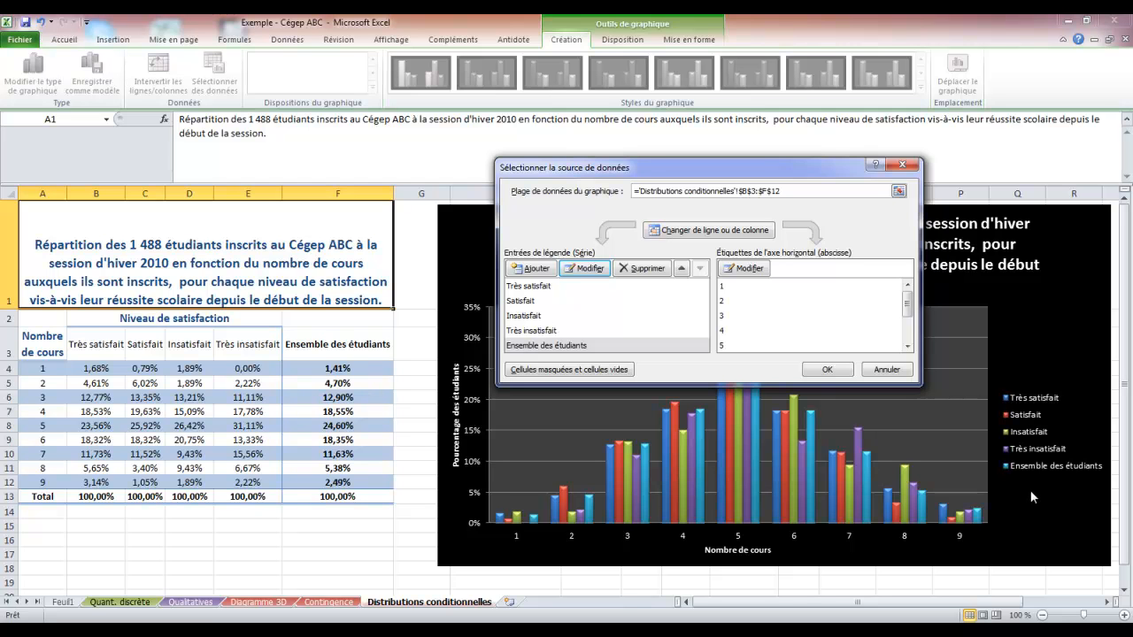
- Set the horizontal axis labels to the course numbers in A4:A12 and apply the data source changes
{"action": "left_click", "coordinate": [749, 269]}
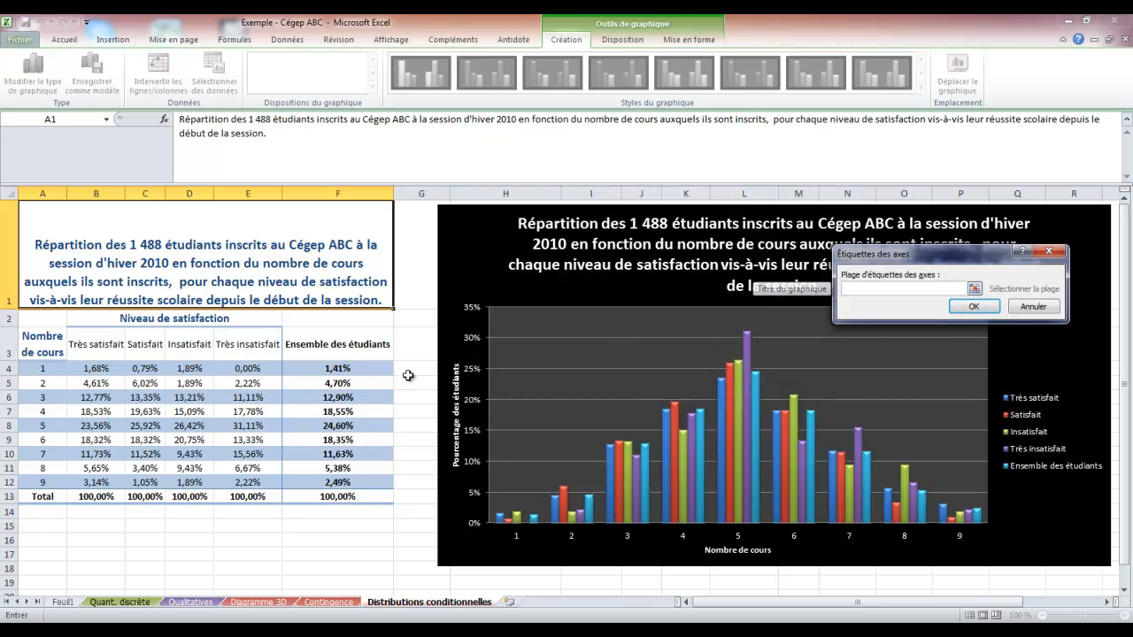
{"action": "left_click_drag", "start_coordinate": [50, 368], "coordinate": [43, 482]}
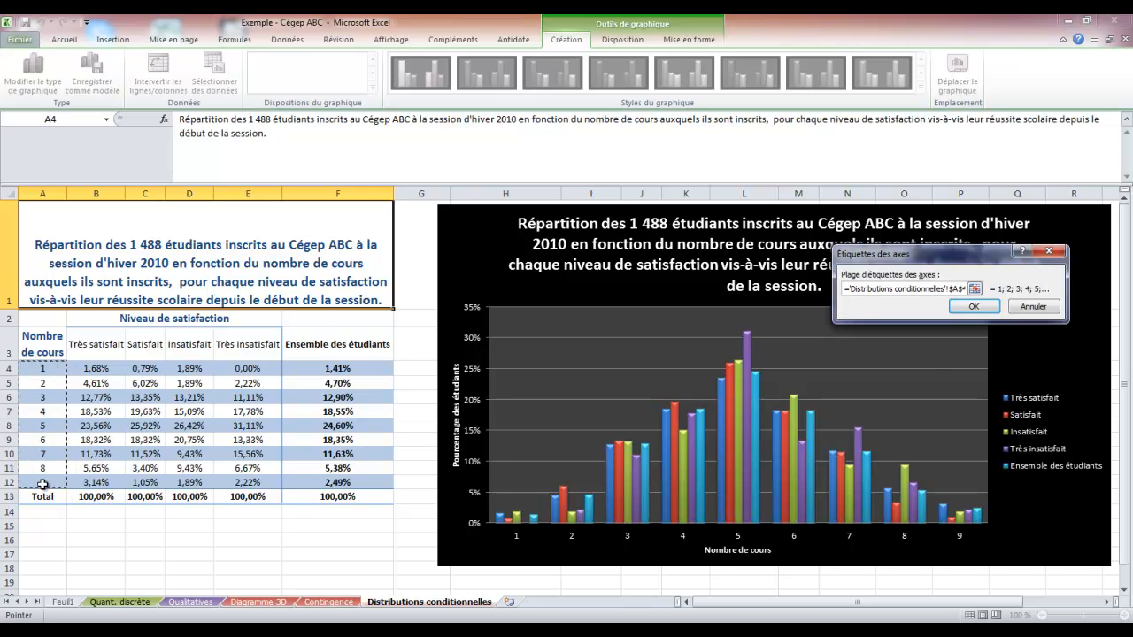
{"action": "key", "text": "Return"}
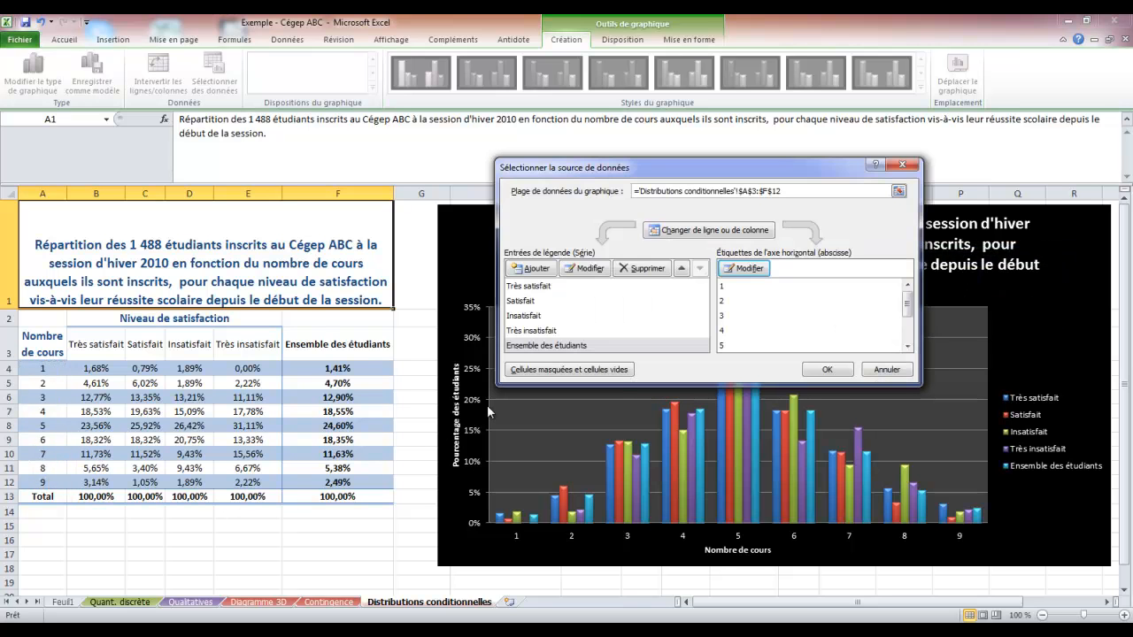
{"action": "left_click", "coordinate": [820, 370]}
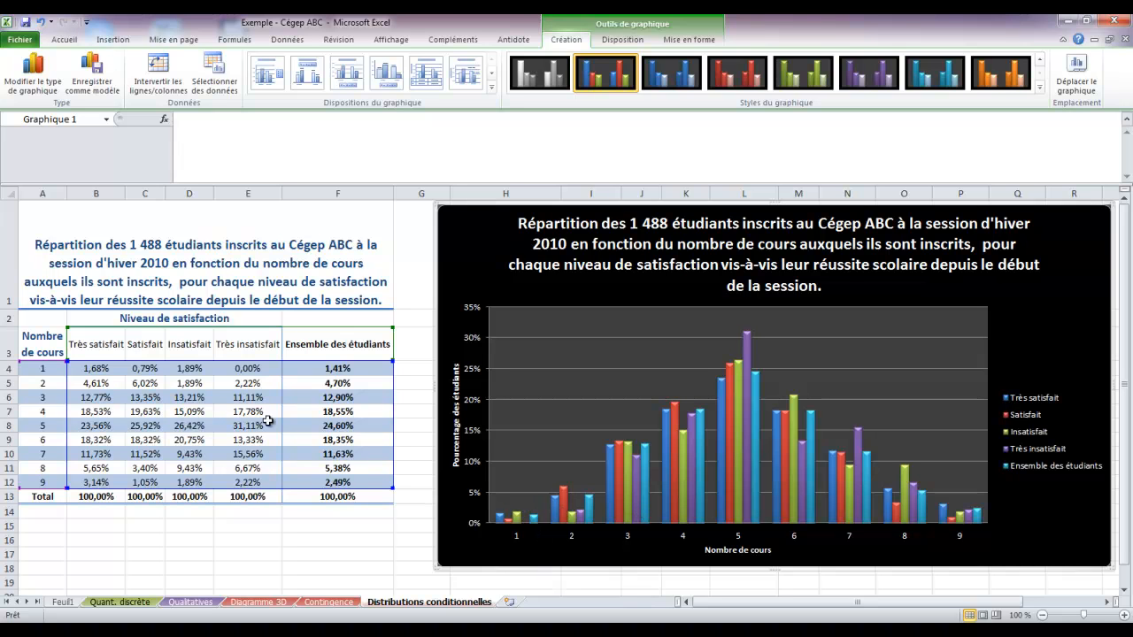
- Enter 000 in cell A12 to test its link to the chart's axis labels, and undo the entry
{"action": "left_click", "coordinate": [45, 480]}
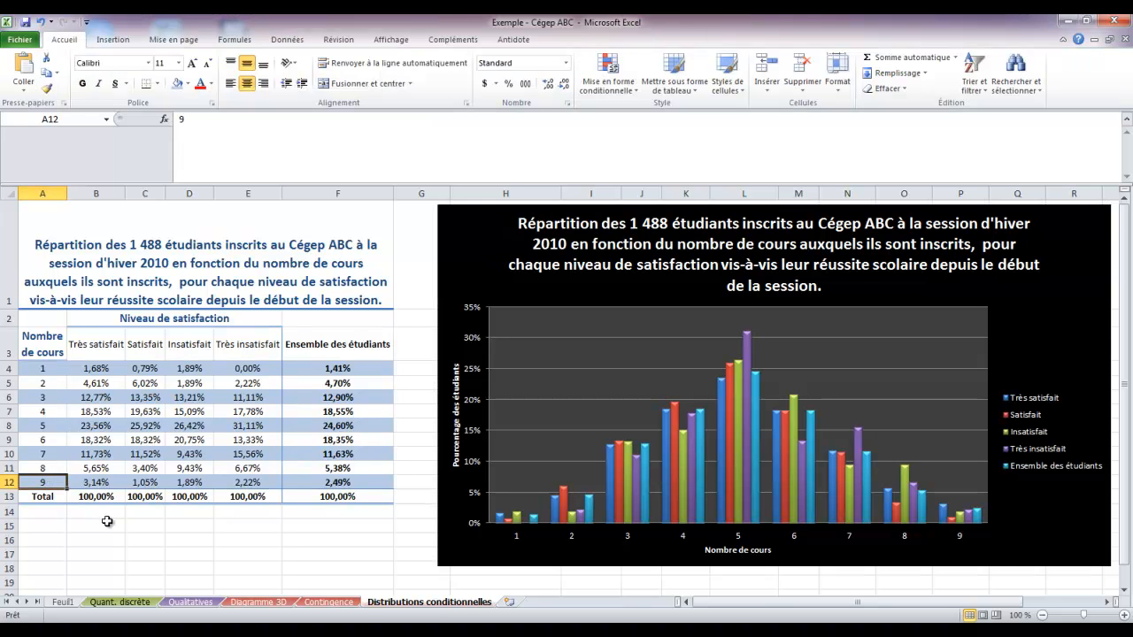
{"action": "type", "text": "000"}
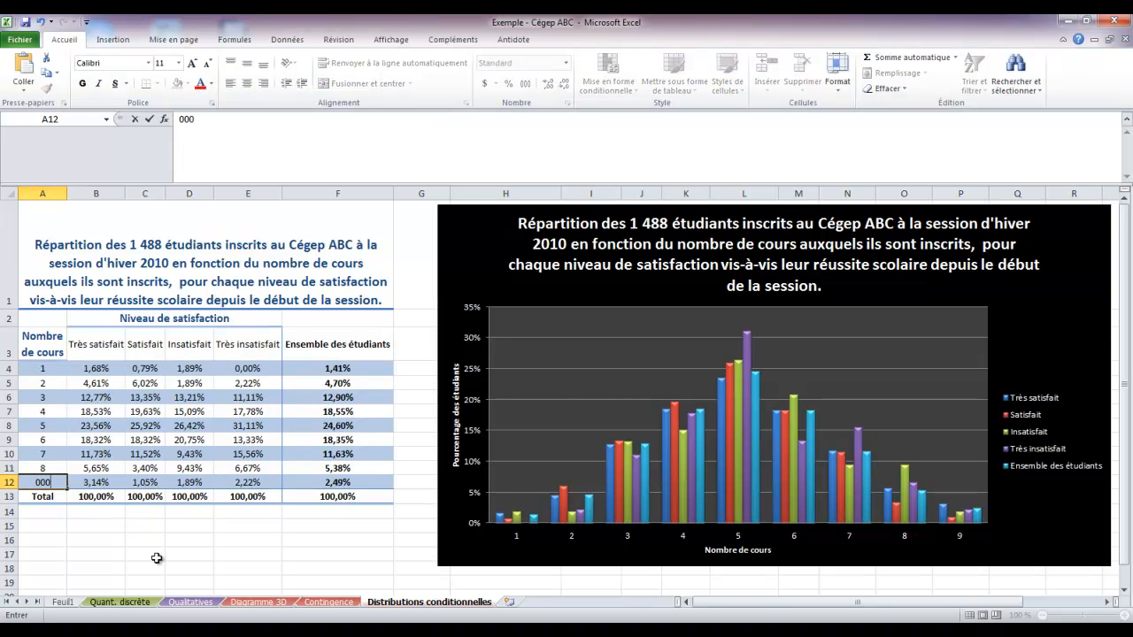
{"action": "left_click", "coordinate": [156, 557]}
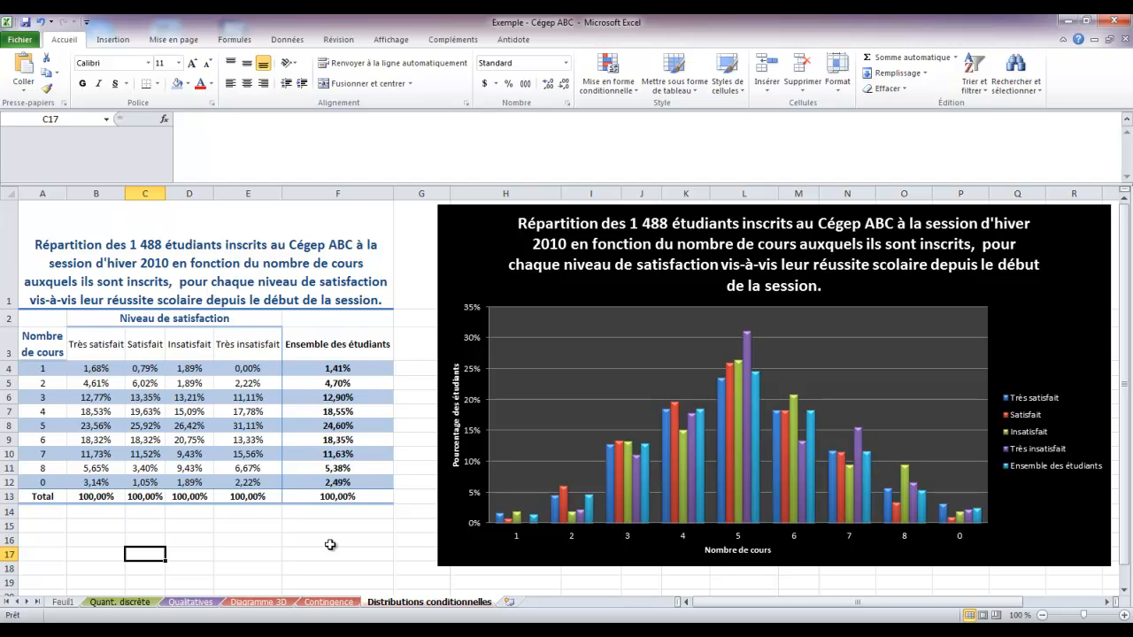
{"action": "key", "text": "ctrl+z"}
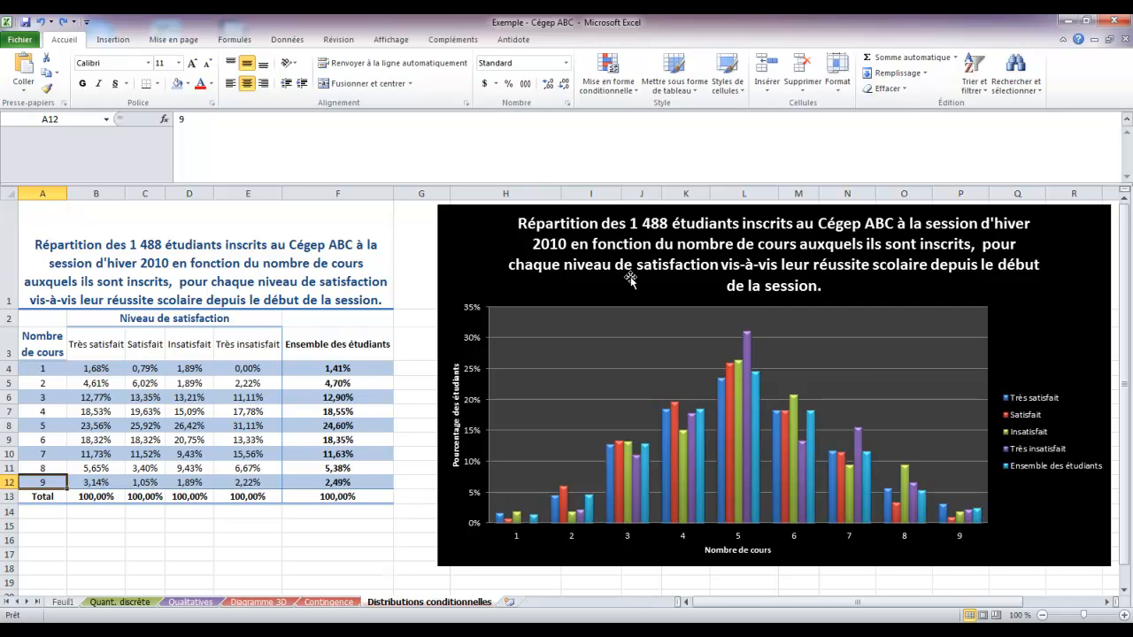
- Turn off the chart's main horizontal gridlines
{"action": "left_click", "coordinate": [531, 285]}
{"action": "left_click", "coordinate": [619, 42]}
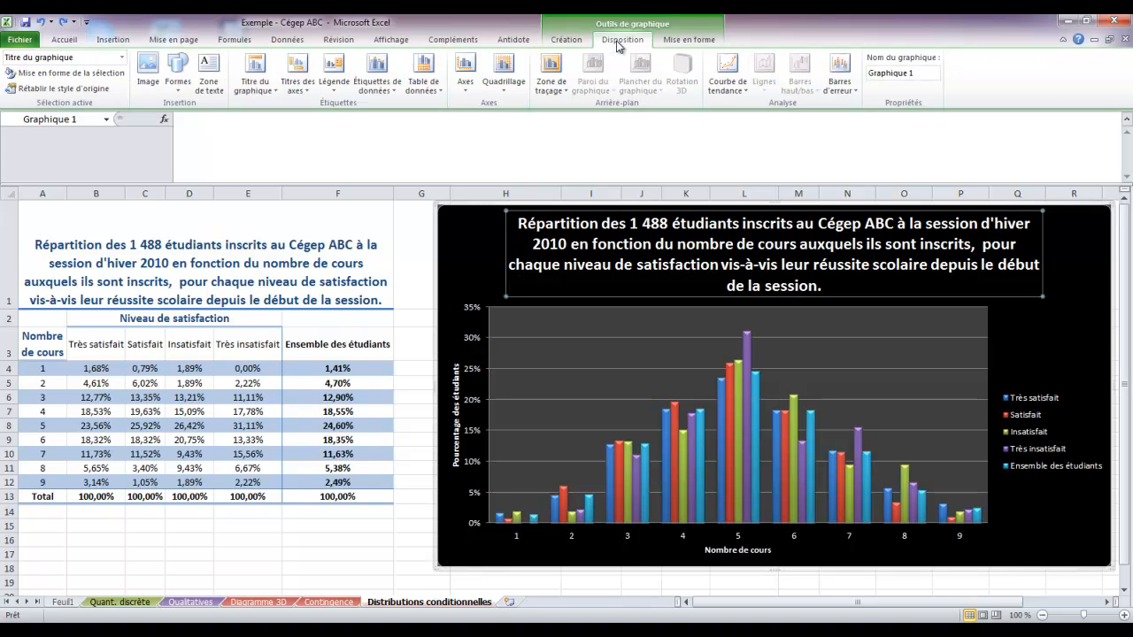
{"action": "left_click", "coordinate": [515, 88]}
{"action": "mouse_move", "coordinate": [466, 105]}
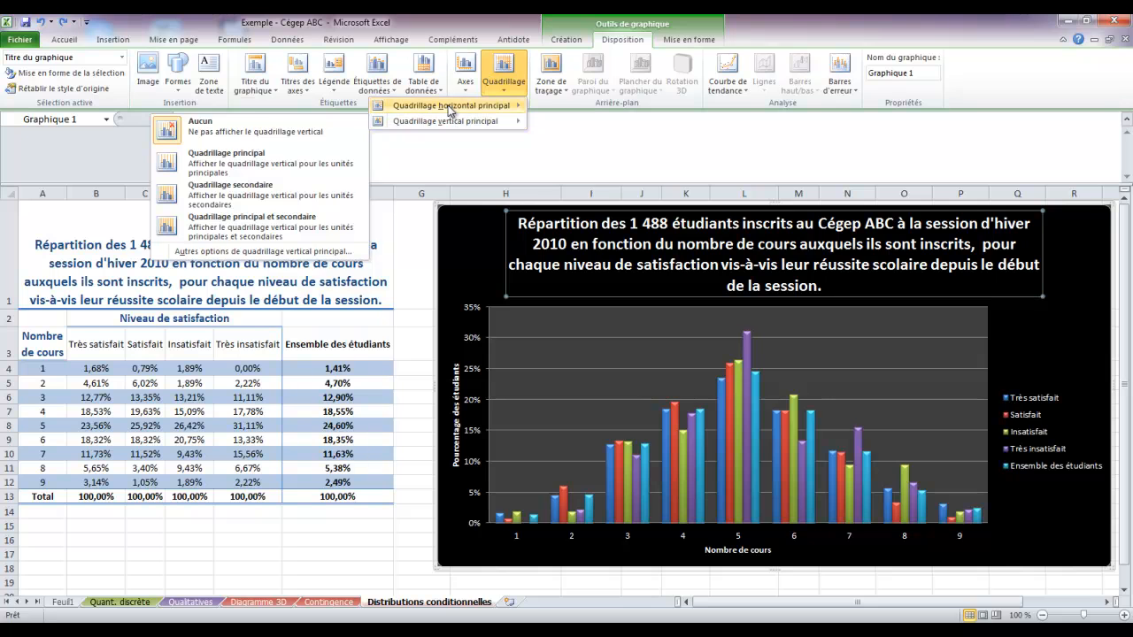
{"action": "left_click", "coordinate": [160, 116]}
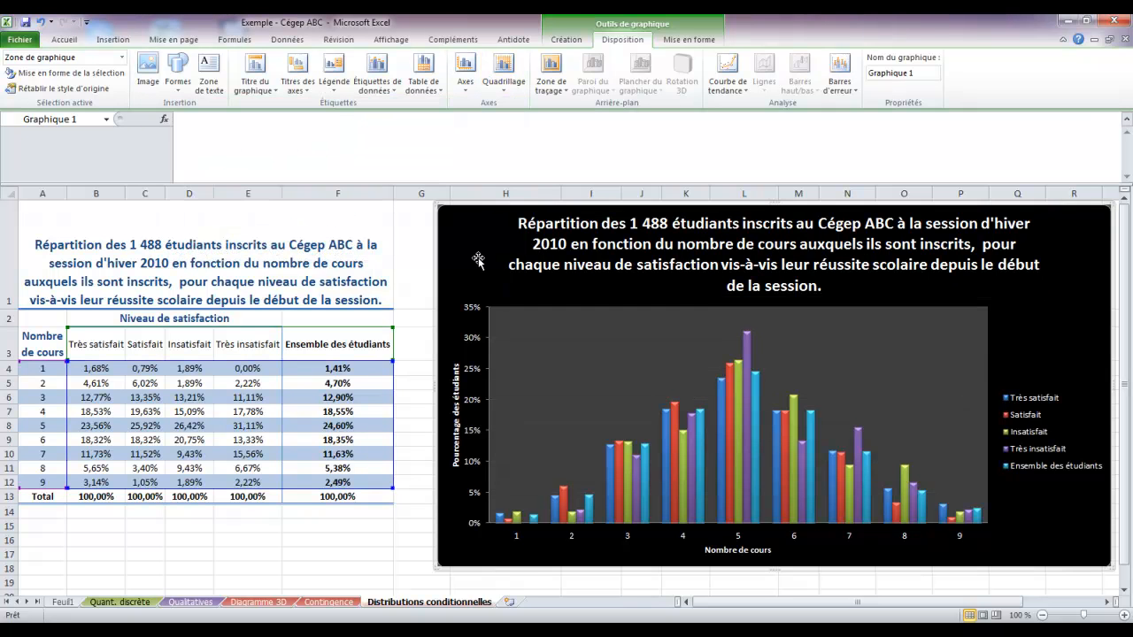
- Move the chart to a new chart sheet named "Diagramme dist.cond.1" and deselect it
{"action": "left_click", "coordinate": [567, 40]}
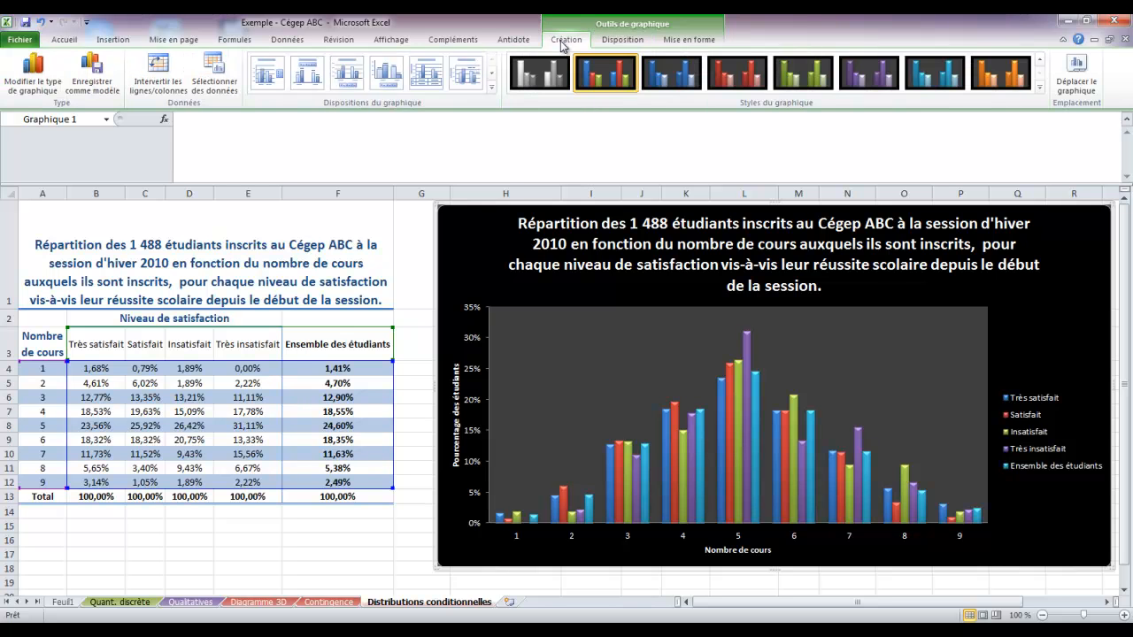
{"action": "left_click", "coordinate": [1076, 75]}
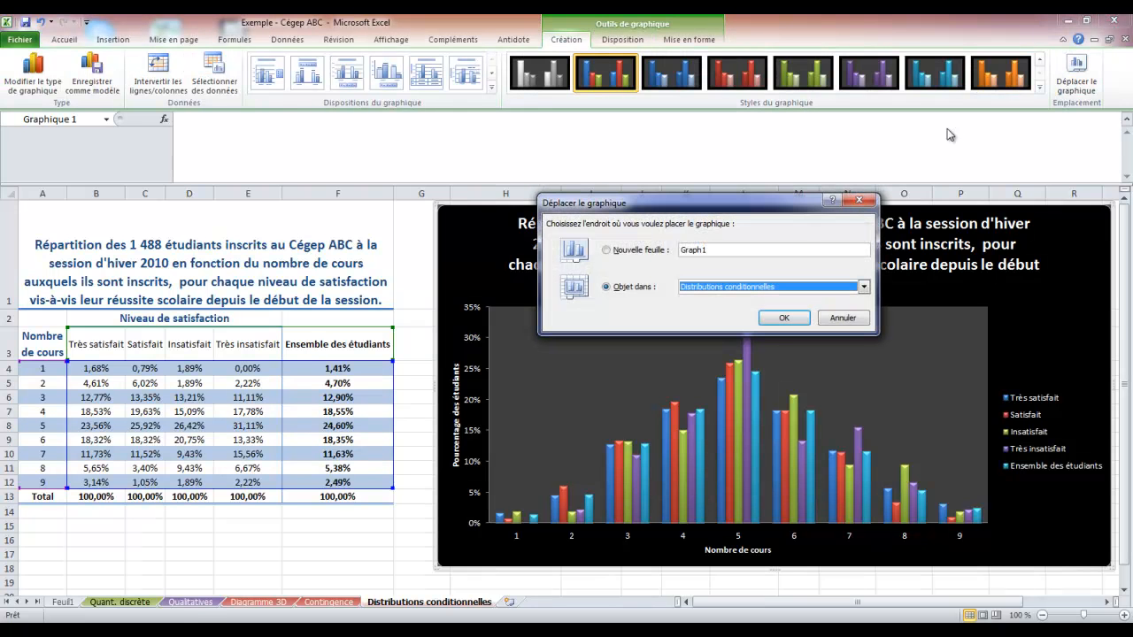
{"action": "left_click", "coordinate": [661, 250]}
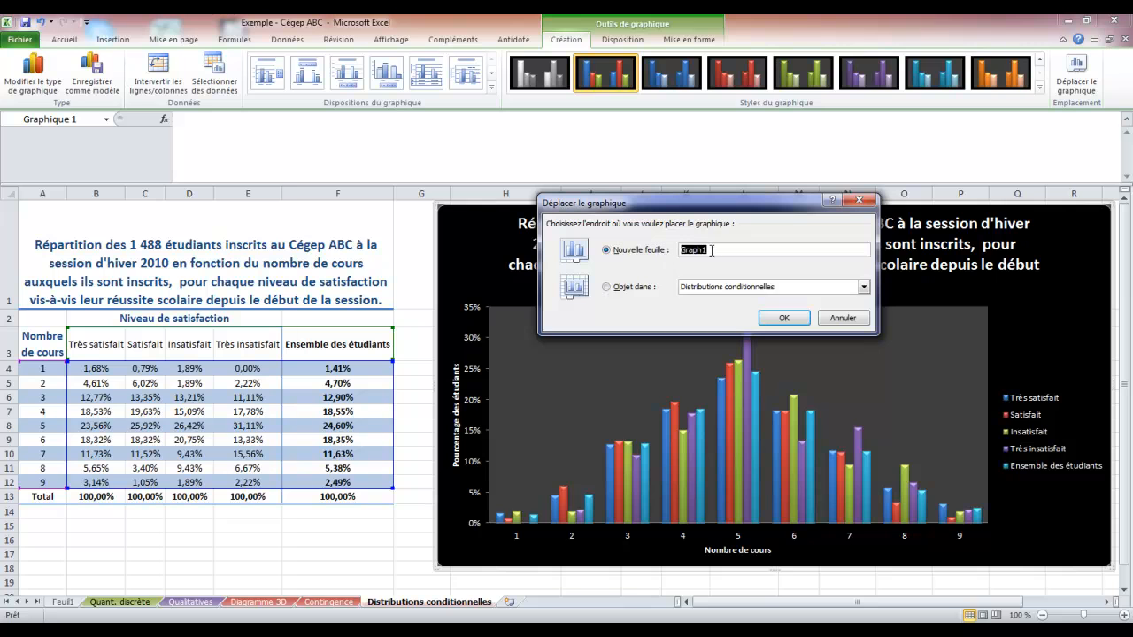
{"action": "type", "text": "Diagramme dist.cond."}
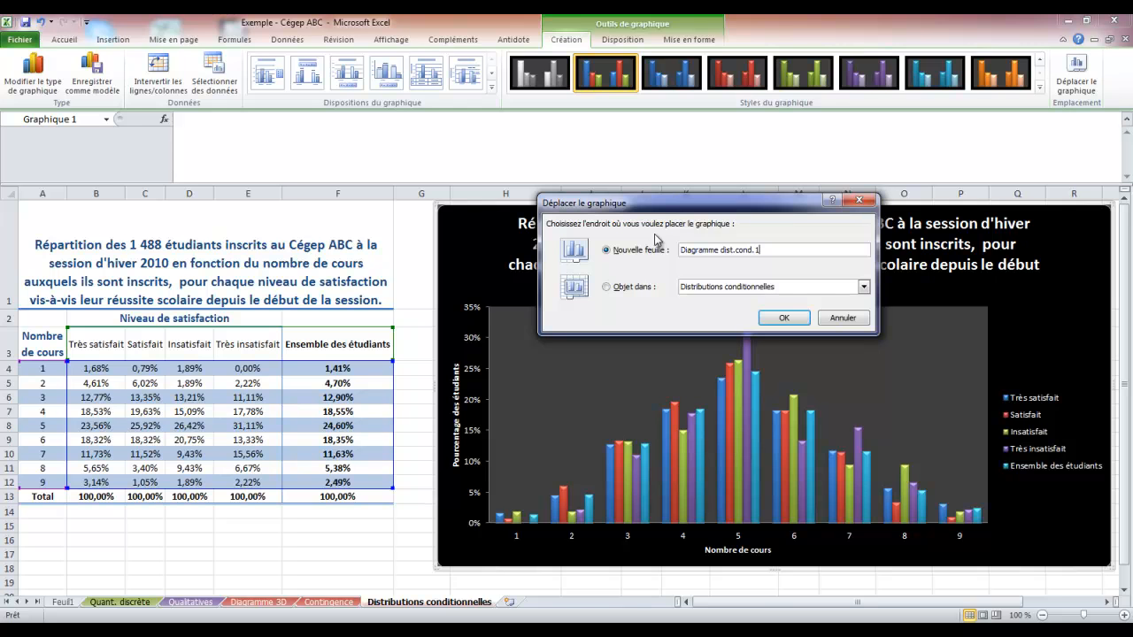
{"action": "key", "text": "Return"}
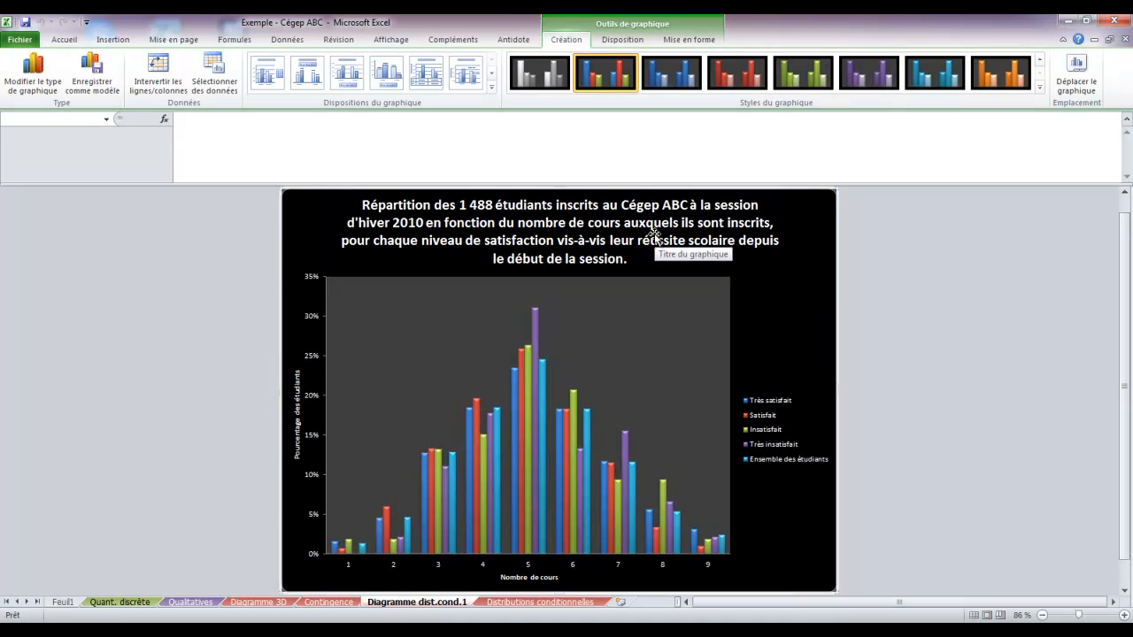
{"action": "left_click", "coordinate": [911, 352]}
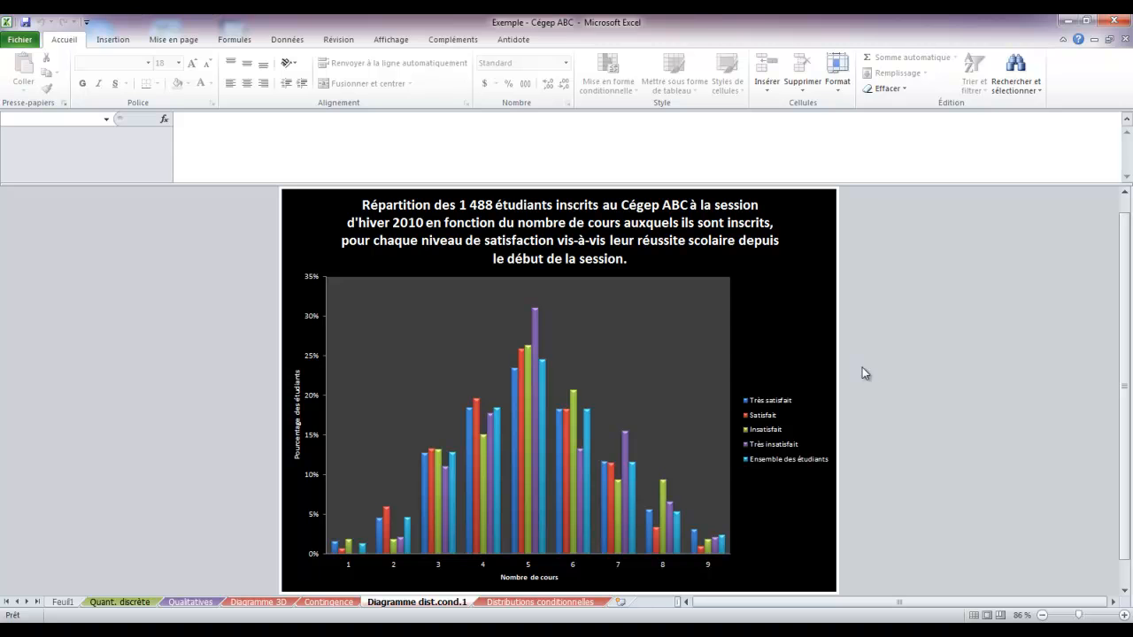
- On the Distributions conditionnelles sheet, insert a 2D clustered column chart from the second table's percentages in I4:L13
{"action": "left_click", "coordinate": [517, 602]}
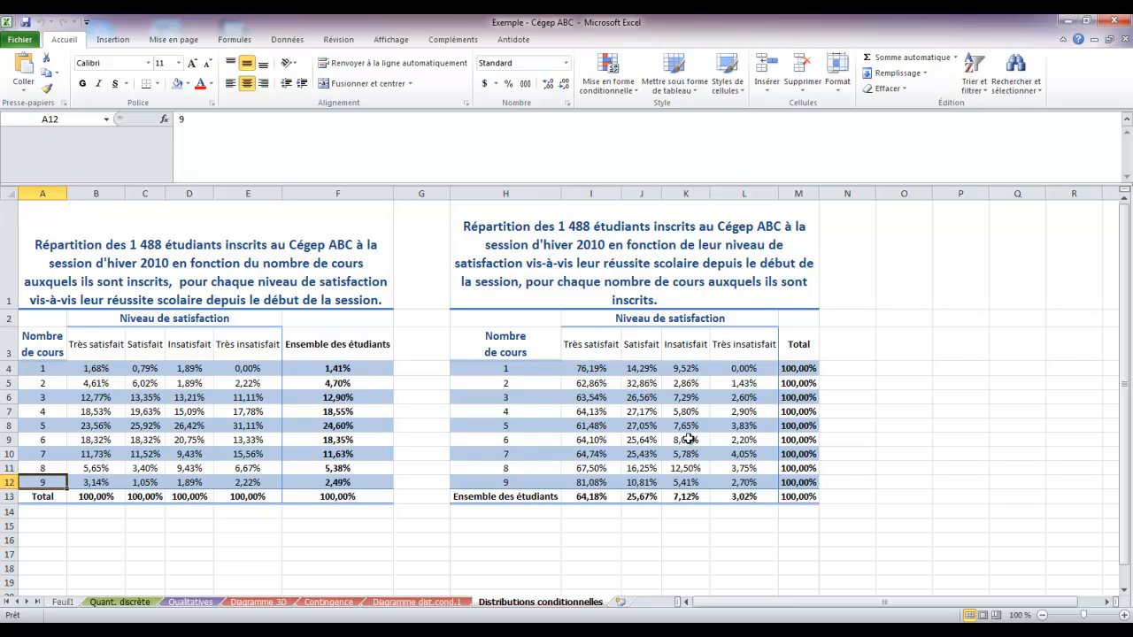
{"action": "left_click_drag", "start_coordinate": [607, 369], "coordinate": [727, 498]}
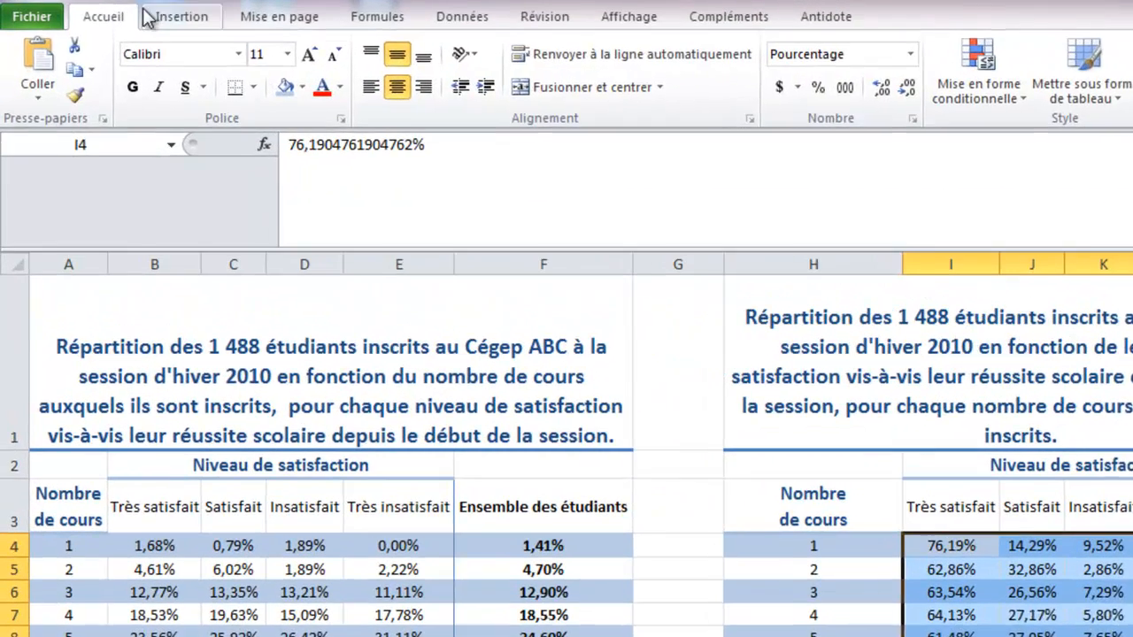
{"action": "left_click", "coordinate": [168, 16]}
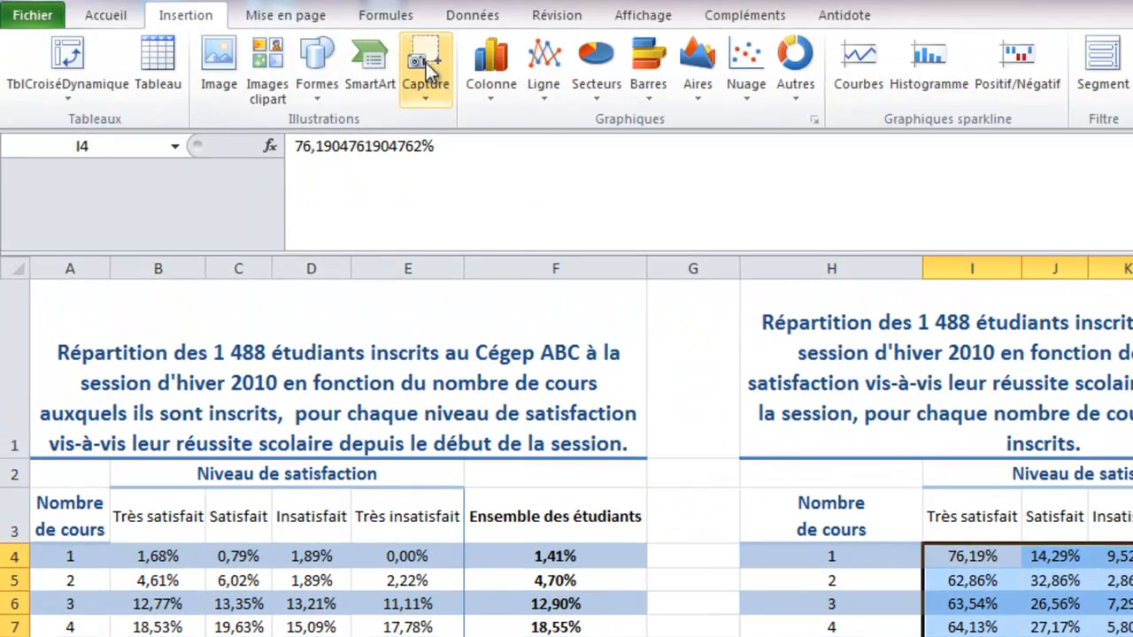
{"action": "left_click", "coordinate": [479, 96]}
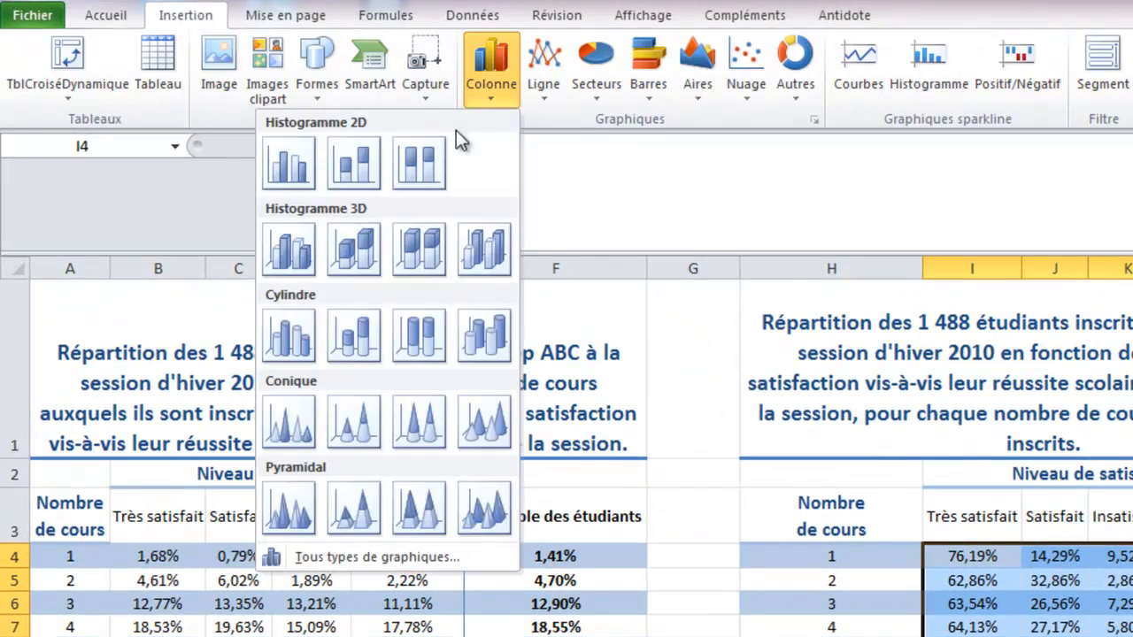
{"action": "left_click", "coordinate": [288, 163]}
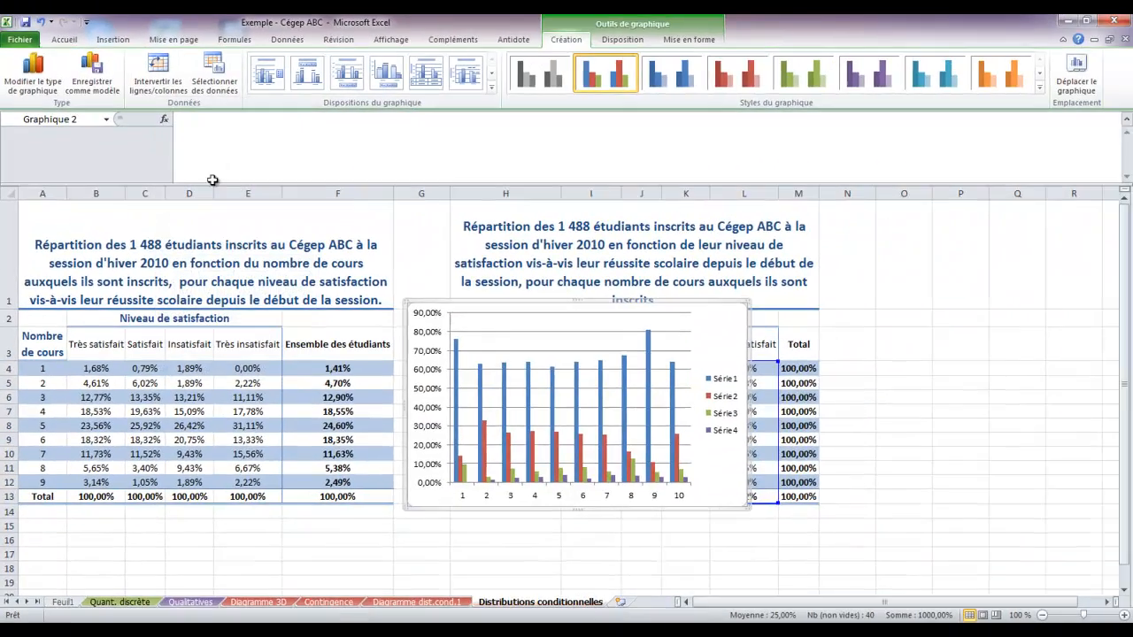
- Move the new chart over the first table and swap its rows and columns
{"action": "left_click_drag", "start_coordinate": [713, 340], "coordinate": [365, 266]}
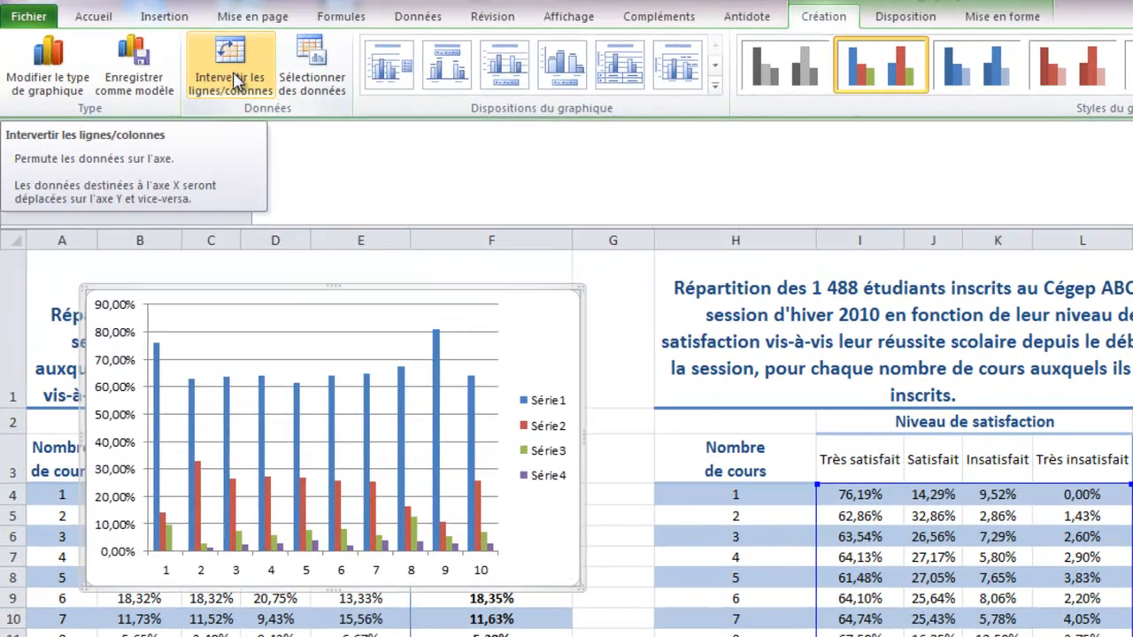
{"action": "left_click", "coordinate": [237, 82]}
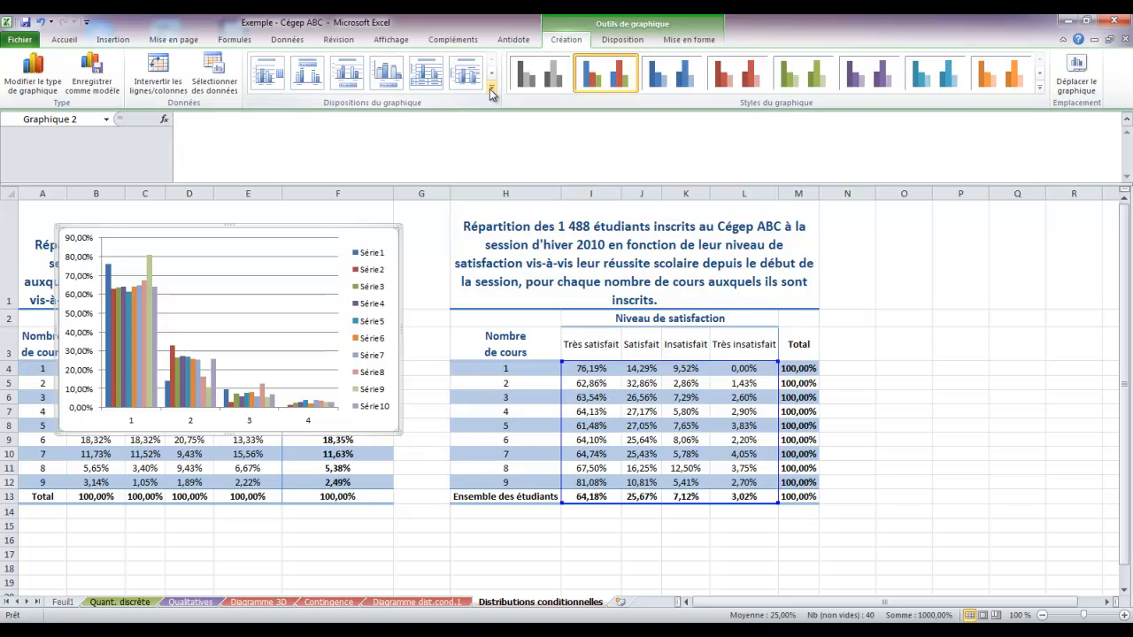
- Apply the multicoloured style with a black background and the layout with chart title, both axis titles and a side legend
{"action": "left_click", "coordinate": [1040, 91]}
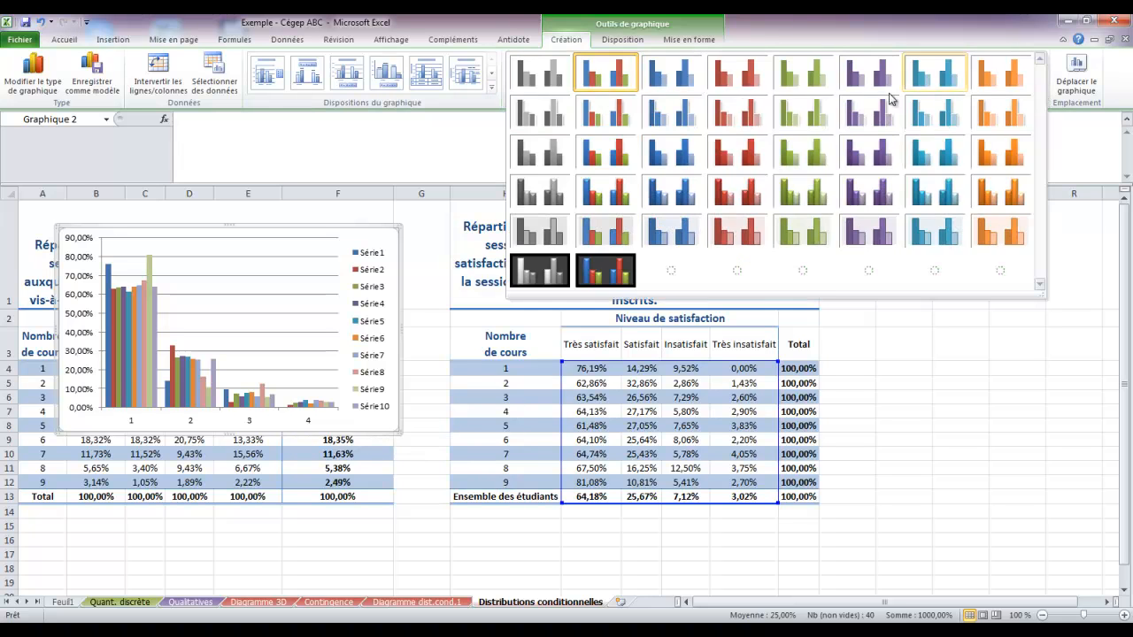
{"action": "left_click", "coordinate": [617, 269]}
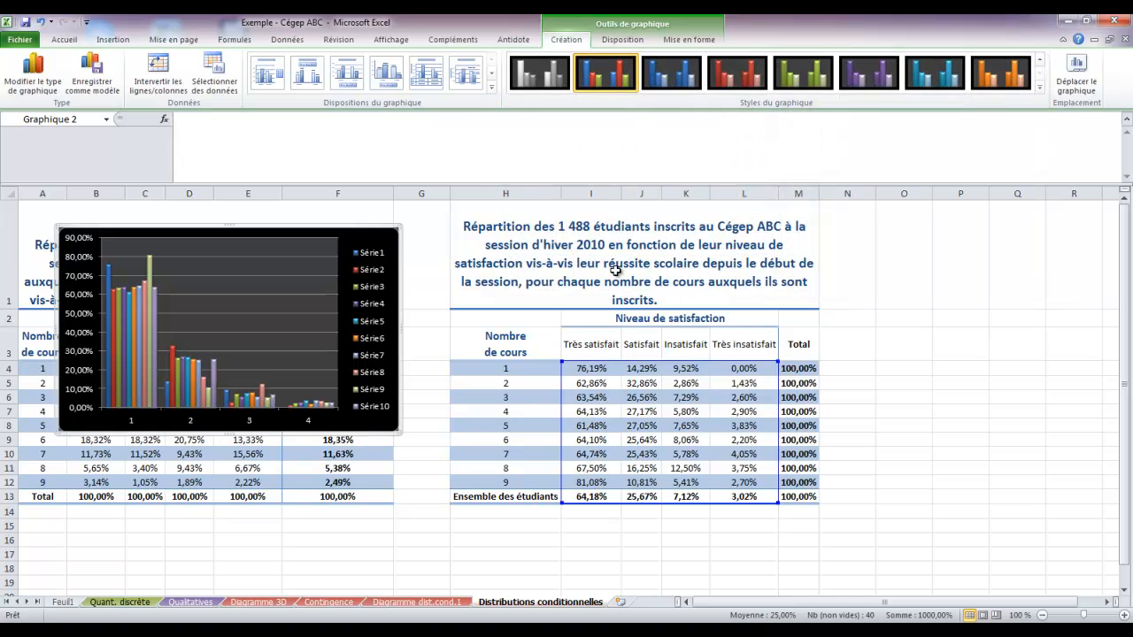
{"action": "left_click", "coordinate": [492, 86]}
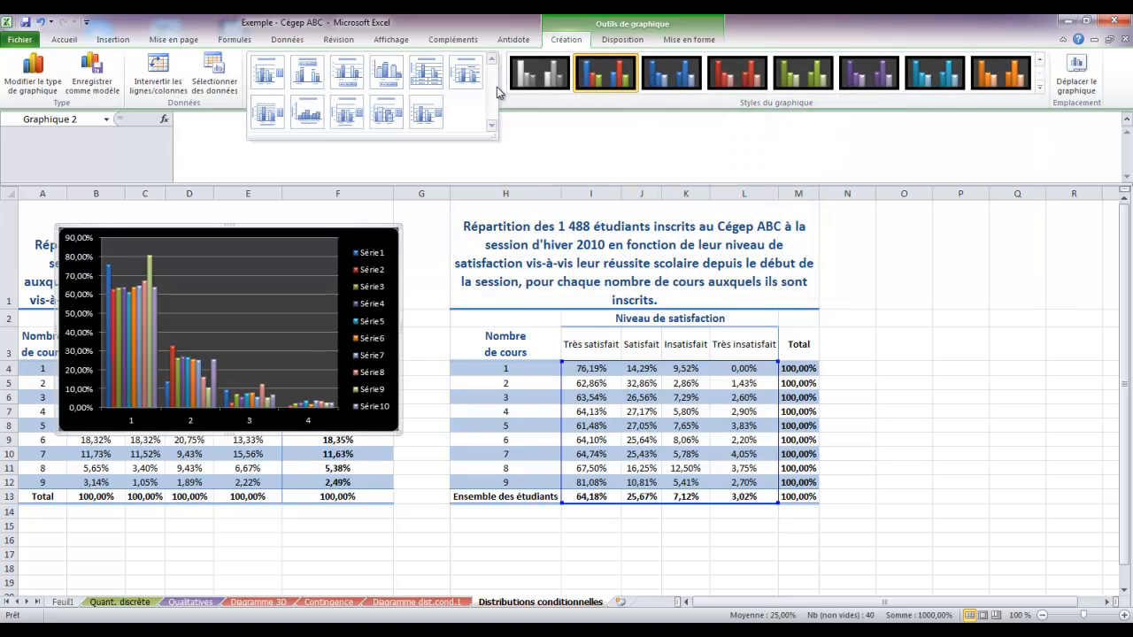
{"action": "left_click", "coordinate": [346, 115]}
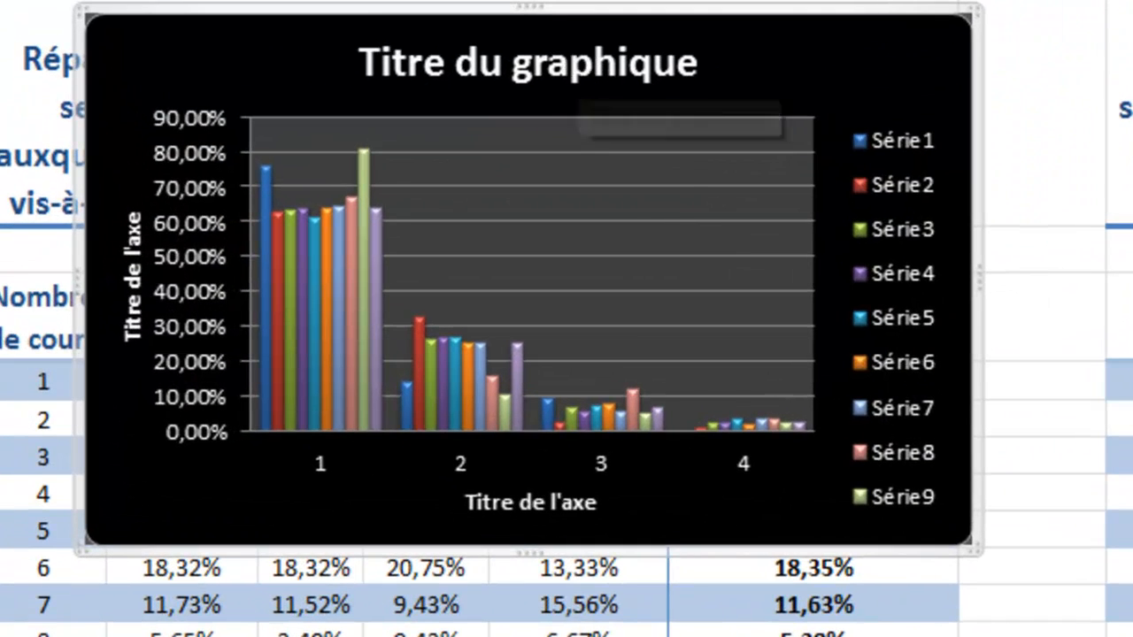
- Replace the vertical axis title of the new chart with "Pourcentage des étudiants"
{"action": "left_click", "coordinate": [132, 272]}
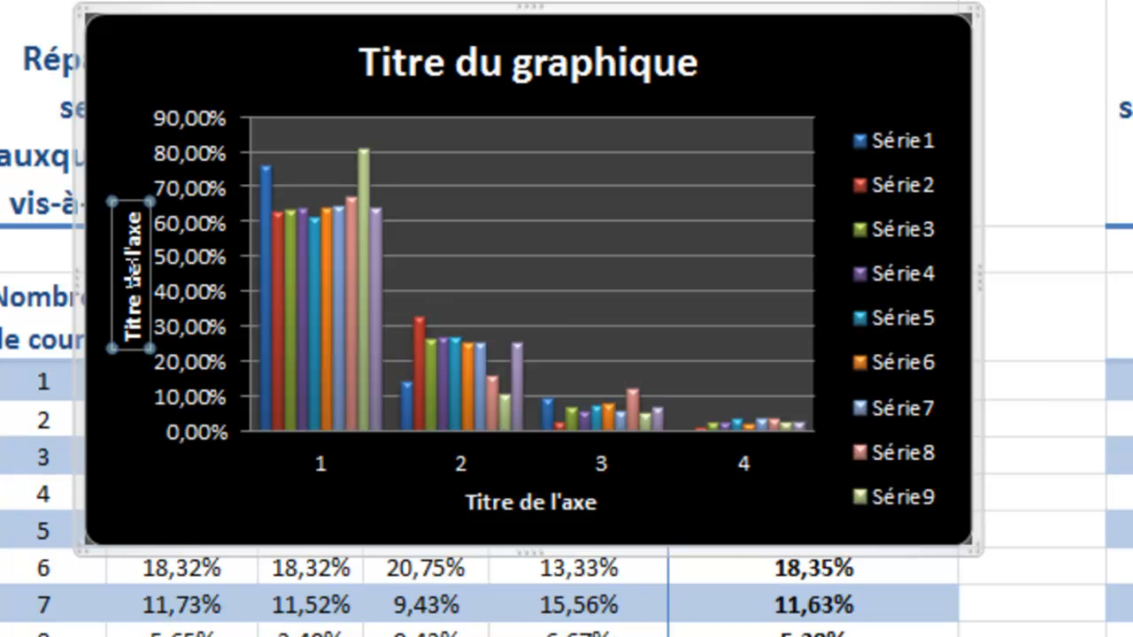
{"action": "double_click", "coordinate": [132, 271]}
{"action": "key", "text": "Delete"}
{"action": "key", "text": "Delete"}
{"action": "key", "text": "Delete"}
{"action": "key", "text": "Delete"}
{"action": "key", "text": "Delete"}
{"action": "key", "text": "Delete"}
{"action": "key", "text": "Delete"}
{"action": "key", "text": "BackSpace"}
{"action": "key", "text": "BackSpace"}
{"action": "key", "text": "BackSpace"}
{"action": "key", "text": "BackSpace"}
{"action": "key", "text": "BackSpace"}
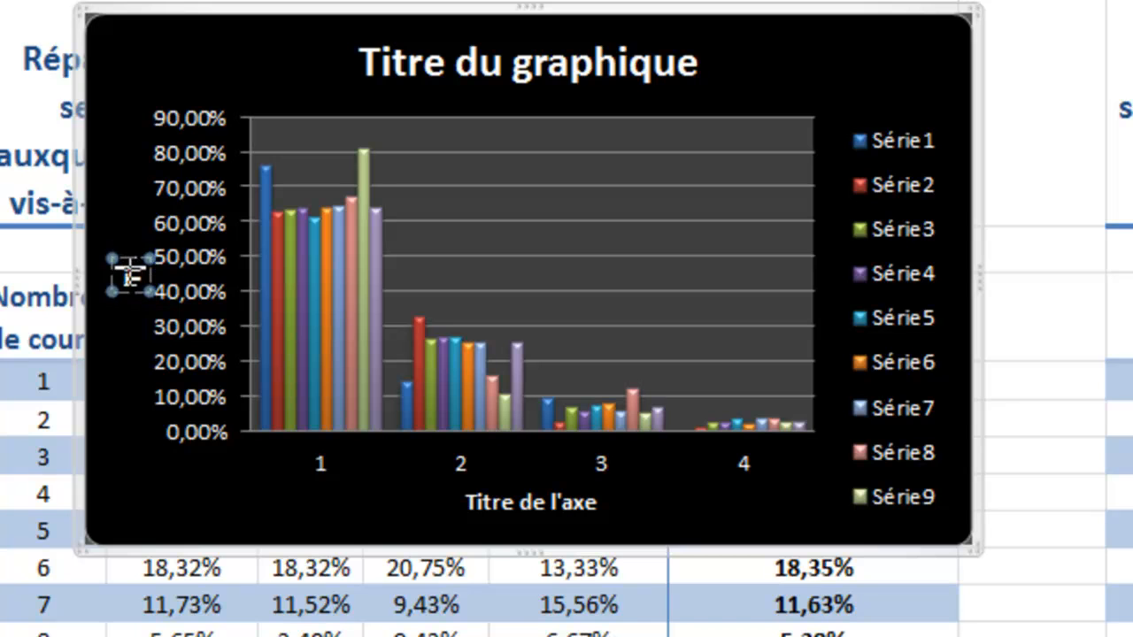
{"action": "type", "text": "Pourcentage d"}
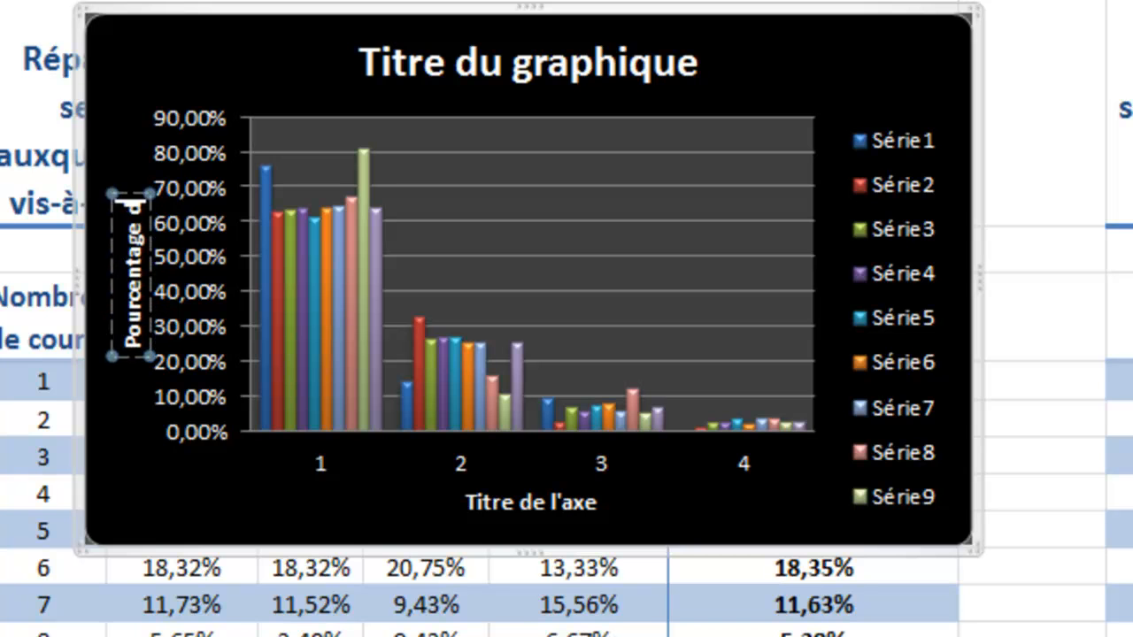
{"action": "type", "text": "es étudiants"}
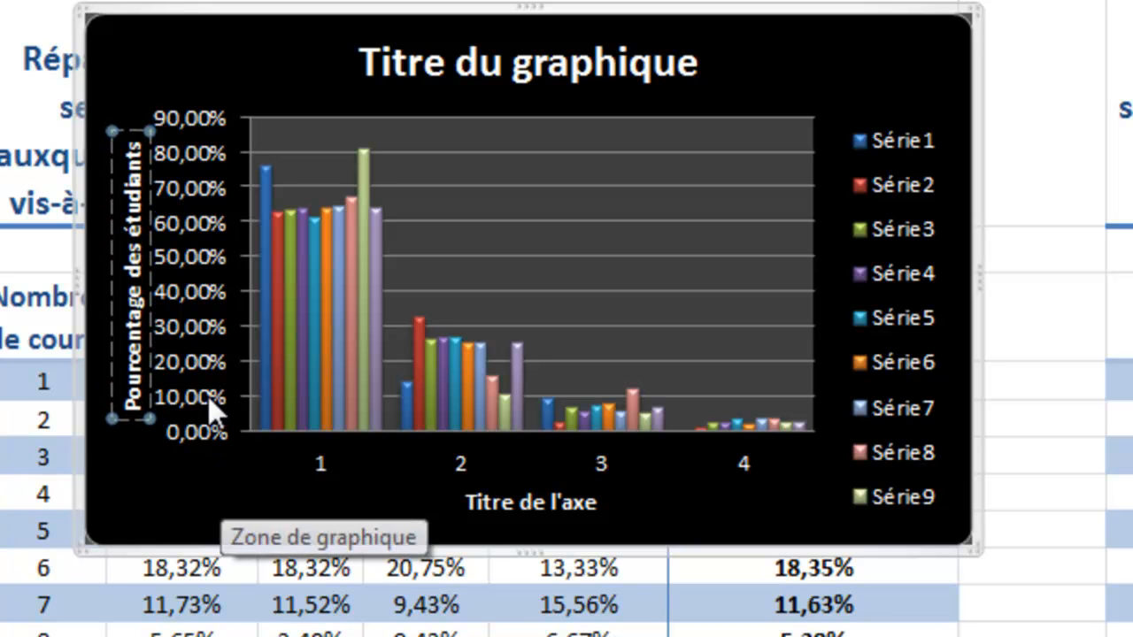
- Format the vertical axis numbers as percentages with 0 decimal places
{"action": "left_click", "coordinate": [188, 218]}
{"action": "right_click", "coordinate": [191, 219]}
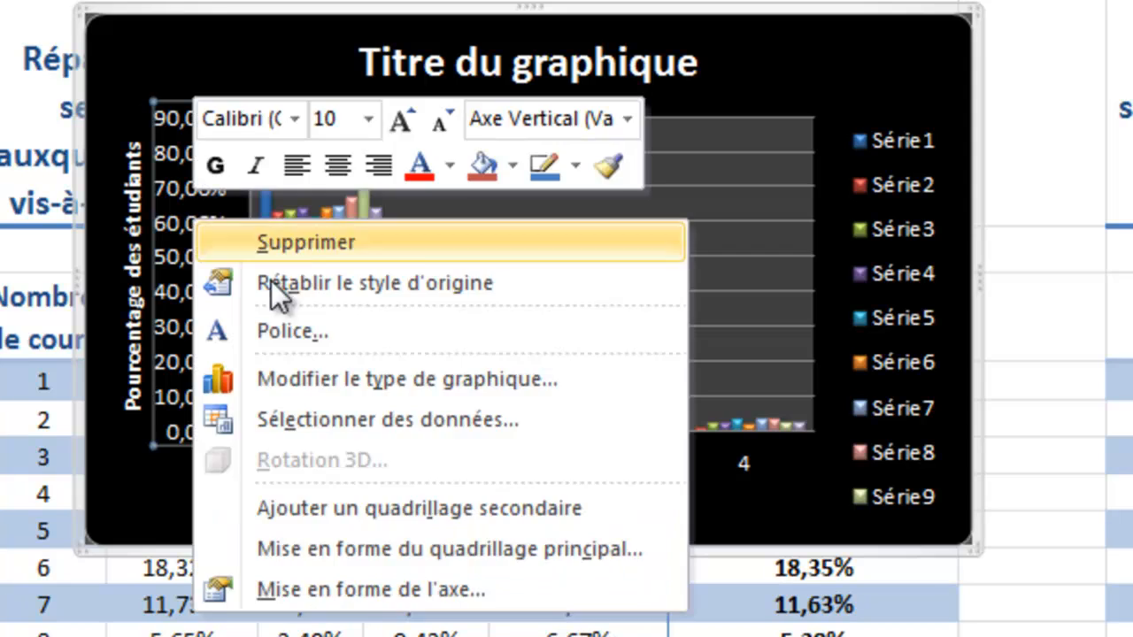
{"action": "left_click", "coordinate": [303, 586]}
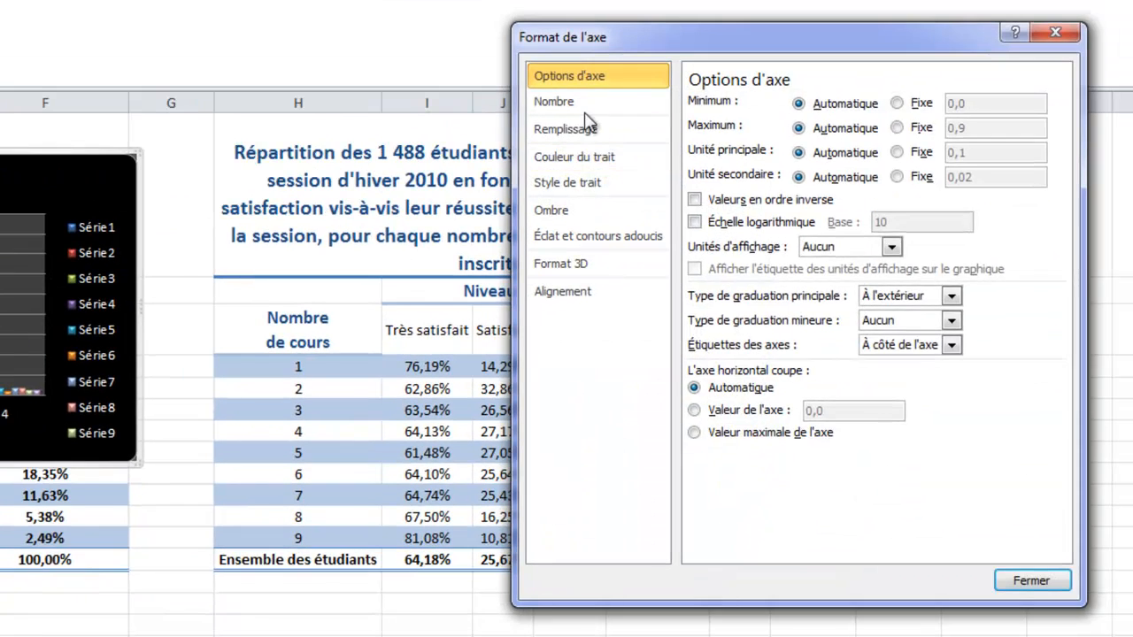
{"action": "left_click", "coordinate": [594, 104]}
{"action": "left_click", "coordinate": [871, 104]}
{"action": "type", "text": "0"}
{"action": "key", "text": "Return"}
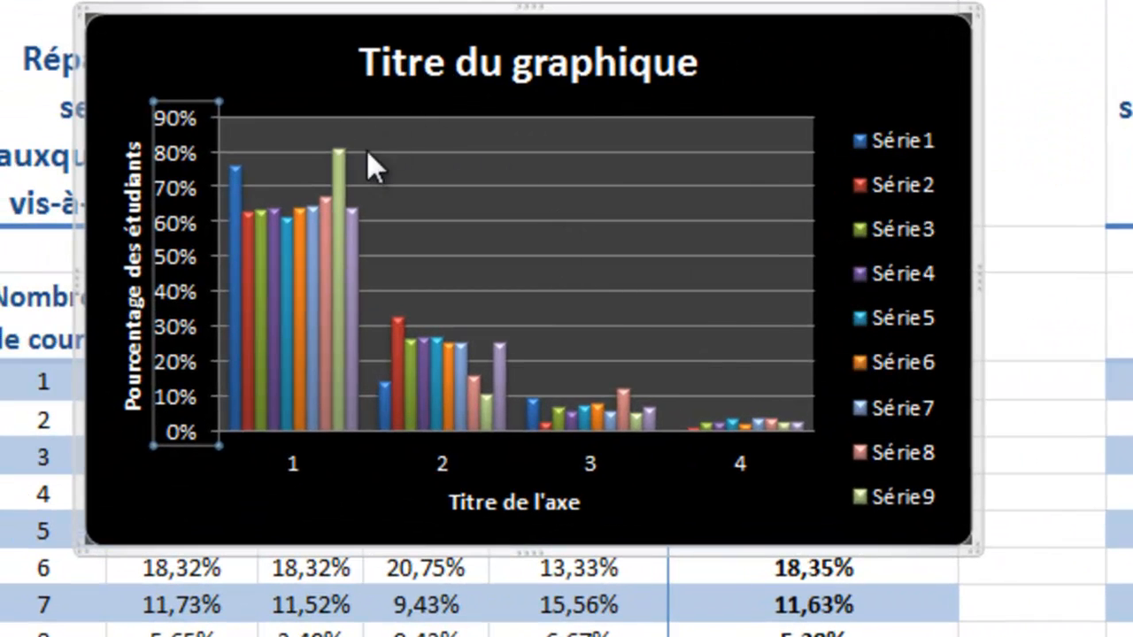
- Edit the chart's data source to take the horizontal axis labels from the satisfaction levels in I3:L3
{"action": "mouse_move", "coordinate": [339, 158]}
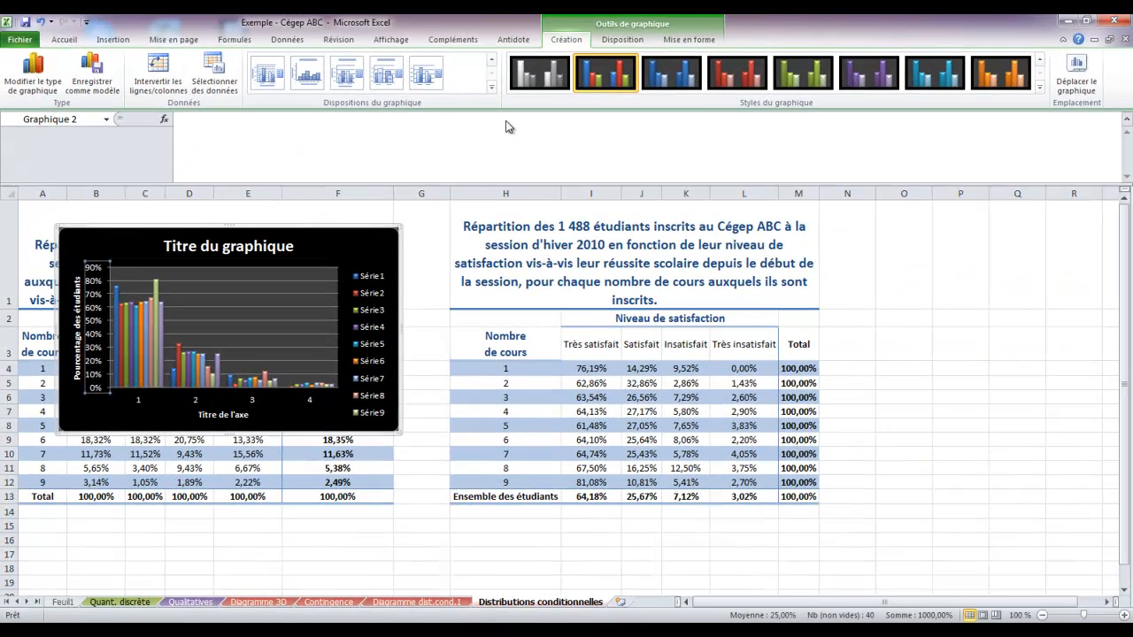
{"action": "left_click", "coordinate": [214, 74]}
{"action": "left_click_drag", "start_coordinate": [693, 173], "coordinate": [808, 105]}
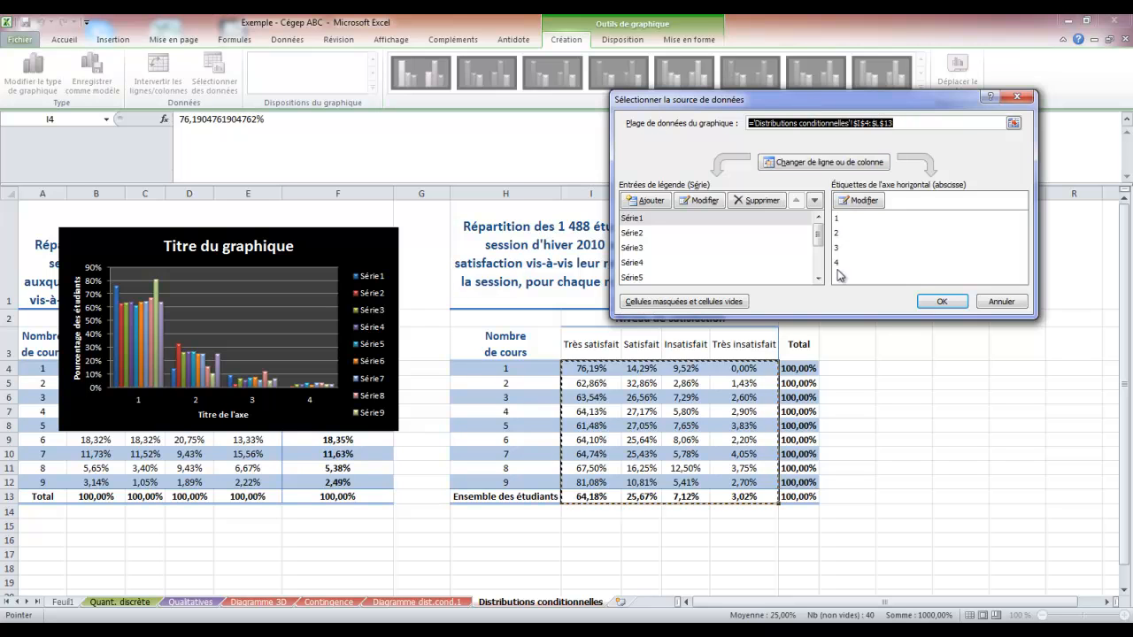
{"action": "left_click", "coordinate": [854, 200]}
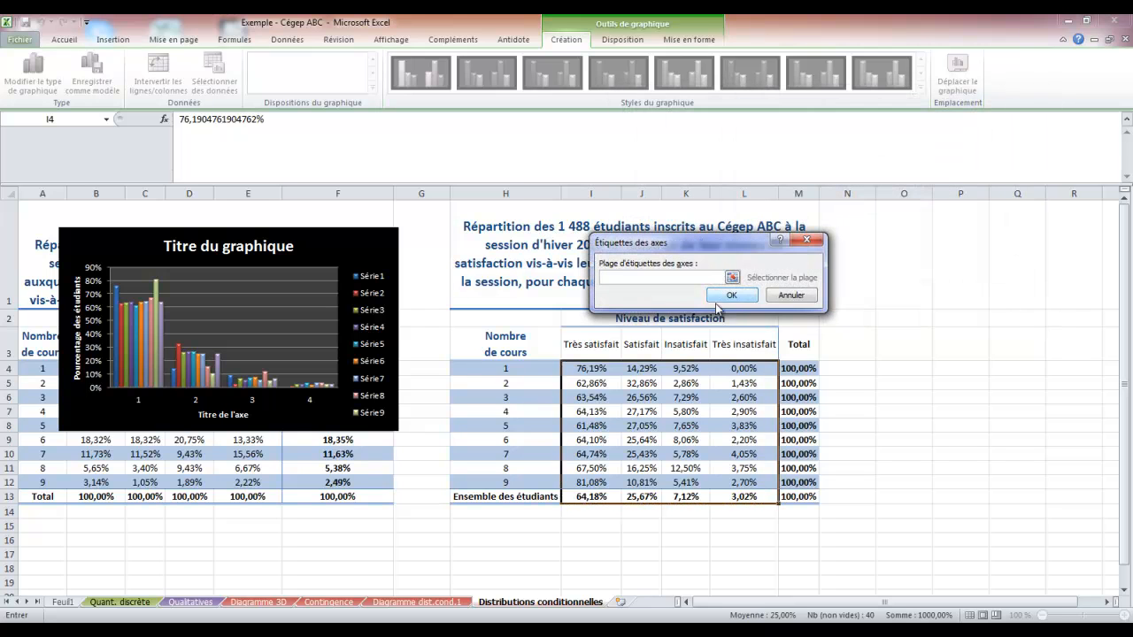
{"action": "left_click_drag", "start_coordinate": [592, 344], "coordinate": [725, 347]}
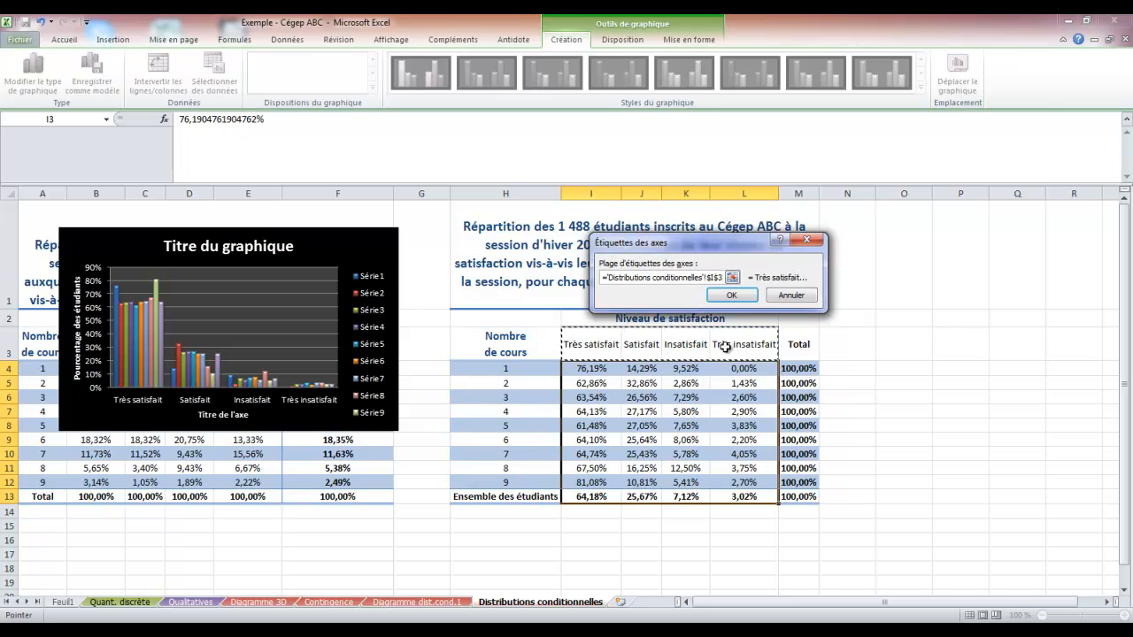
{"action": "key", "text": "Return"}
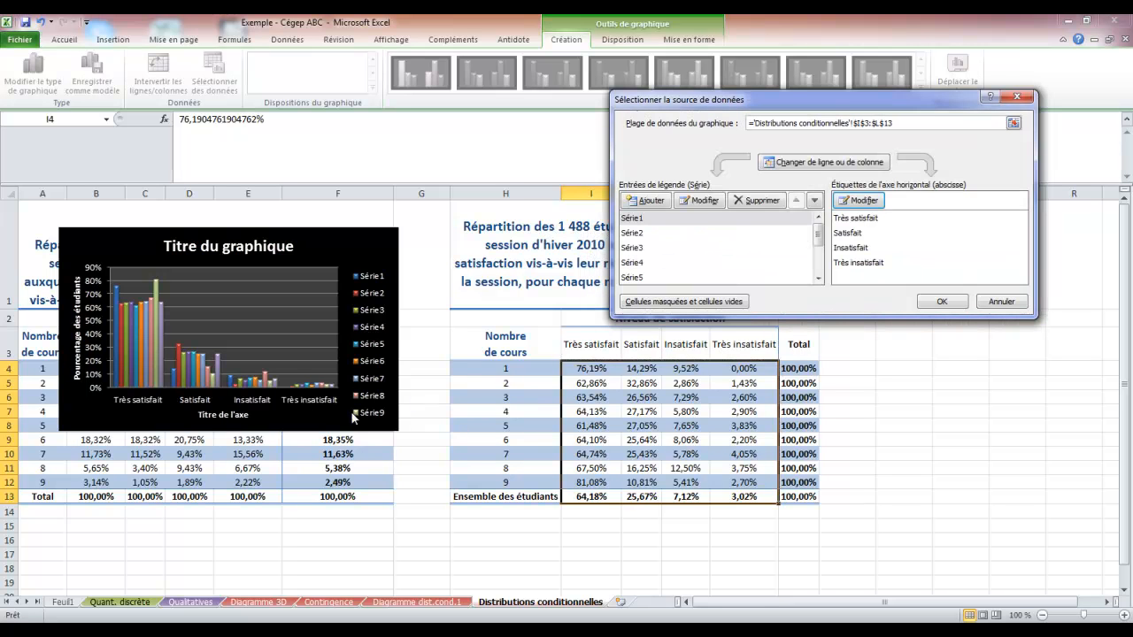
- Name Série1 and Série2 from the course numbers 1 and 2 in cells H4 and H5
{"action": "left_click", "coordinate": [640, 221]}
{"action": "left_click", "coordinate": [699, 201]}
{"action": "left_click", "coordinate": [527, 369]}
{"action": "key", "text": "Return"}
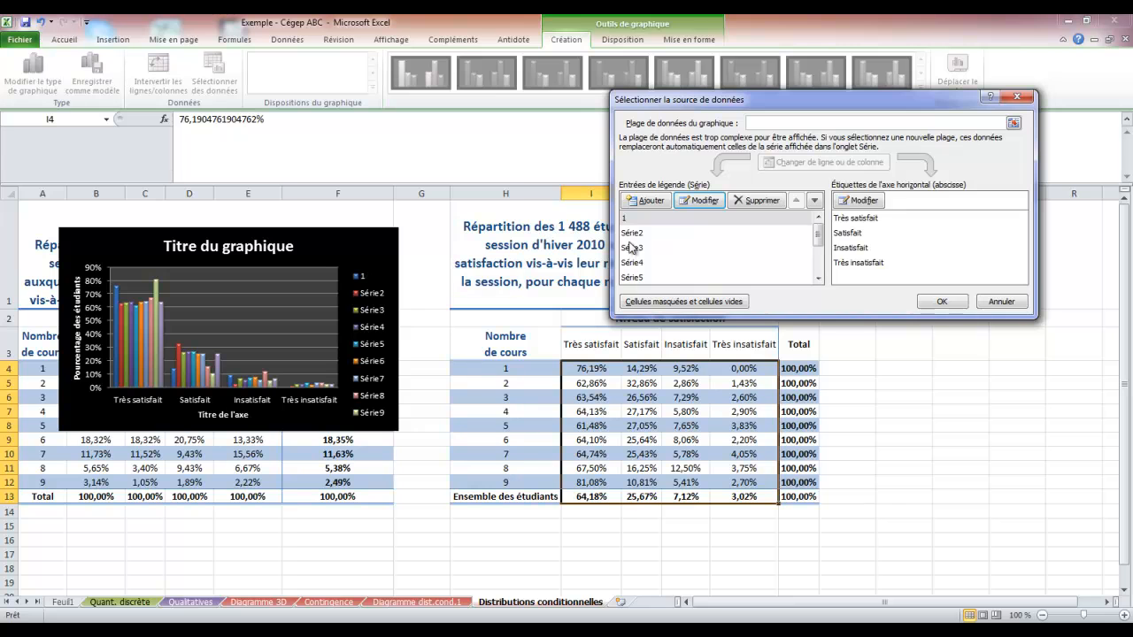
{"action": "left_click", "coordinate": [636, 233]}
{"action": "left_click", "coordinate": [698, 201]}
{"action": "left_click", "coordinate": [528, 383]}
{"action": "key", "text": "Return"}
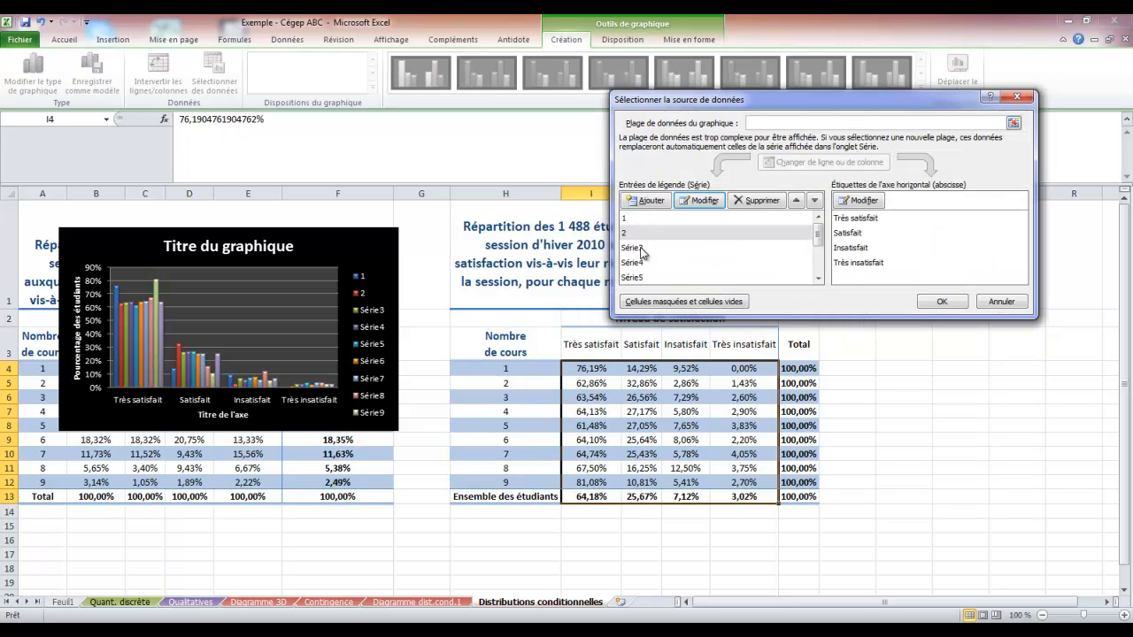
- Name Série3 and Série4 from the course numbers 3 and 4 in cells H6 and H7
{"action": "left_click", "coordinate": [642, 249]}
{"action": "left_click", "coordinate": [698, 201]}
{"action": "left_click", "coordinate": [540, 396]}
{"action": "key", "text": "Return"}
{"action": "left_click", "coordinate": [655, 262]}
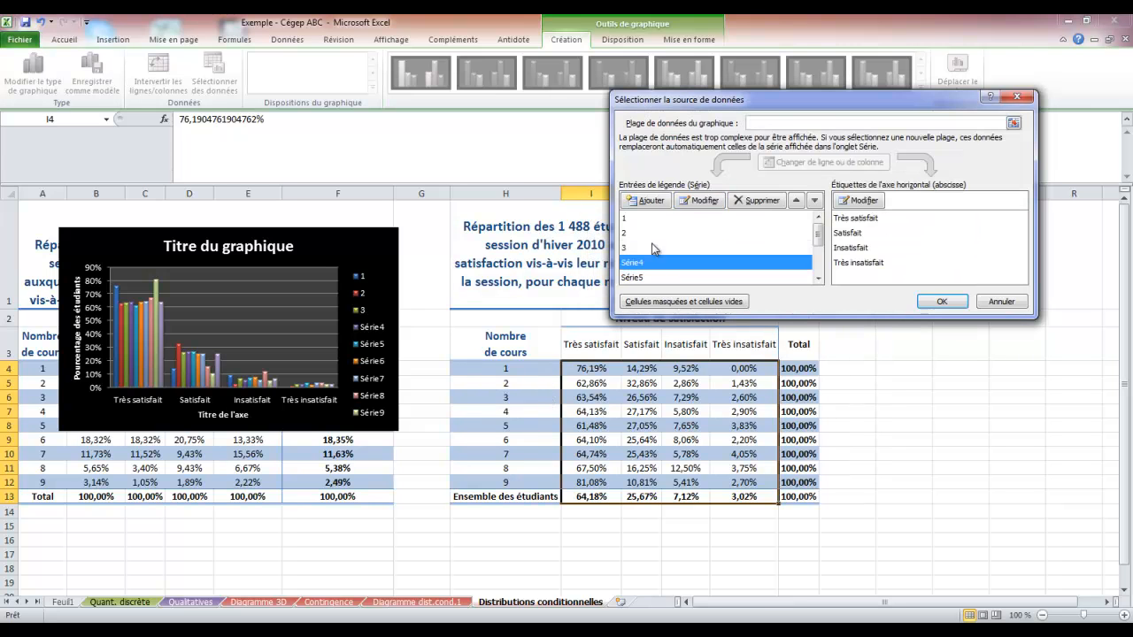
{"action": "left_click", "coordinate": [699, 201]}
{"action": "left_click", "coordinate": [540, 412]}
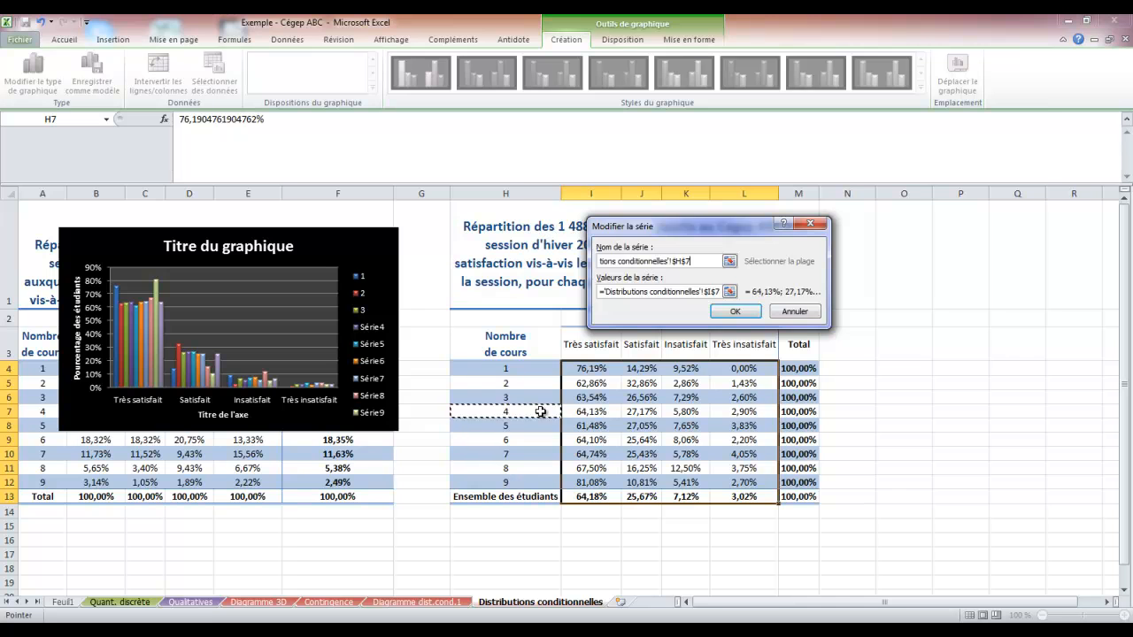
{"action": "key", "text": "Return"}
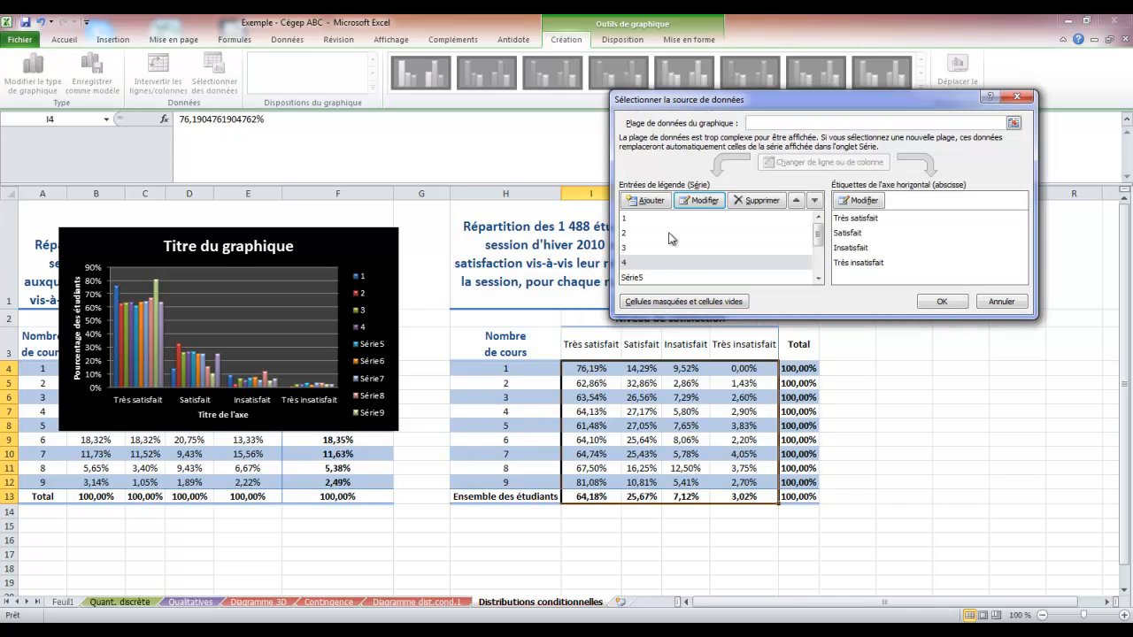
- Name Série5 and Série6 from the course numbers 5 and 6 in cells H8 and H9
{"action": "left_click", "coordinate": [655, 277]}
{"action": "left_click", "coordinate": [698, 201]}
{"action": "left_click", "coordinate": [530, 423]}
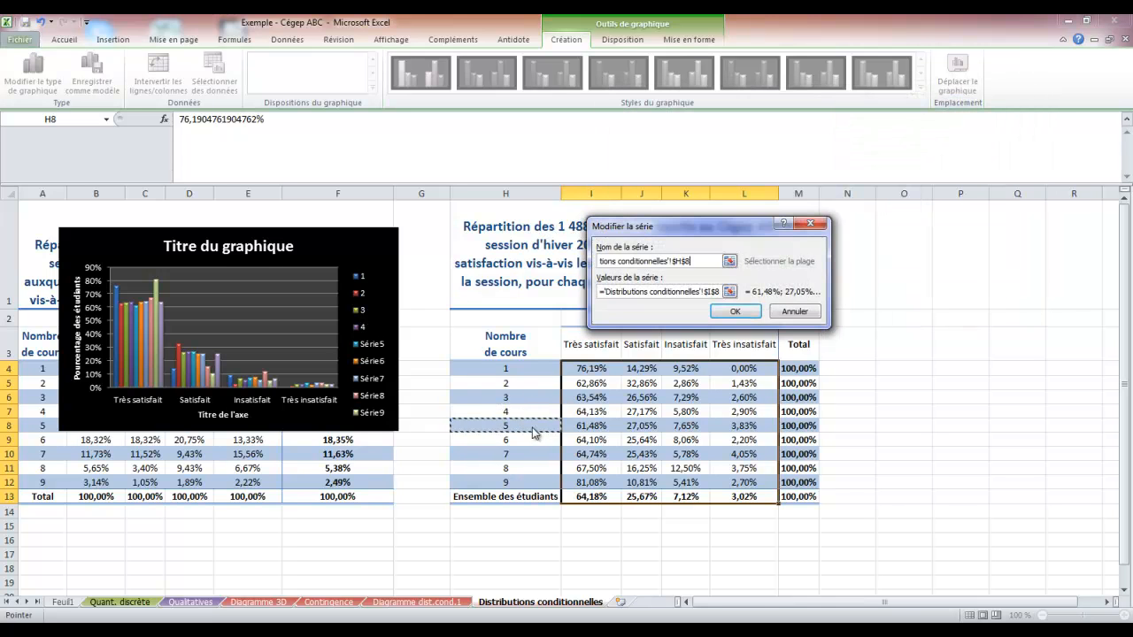
{"action": "key", "text": "Return"}
{"action": "left_click_drag", "start_coordinate": [818, 235], "coordinate": [819, 263]}
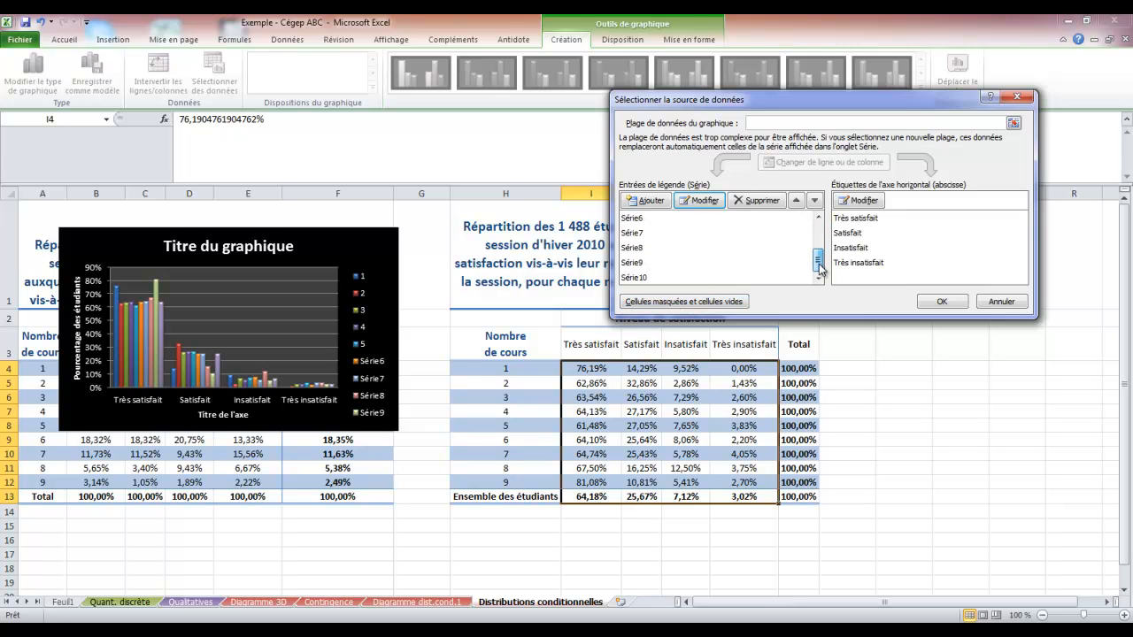
{"action": "left_click", "coordinate": [643, 221]}
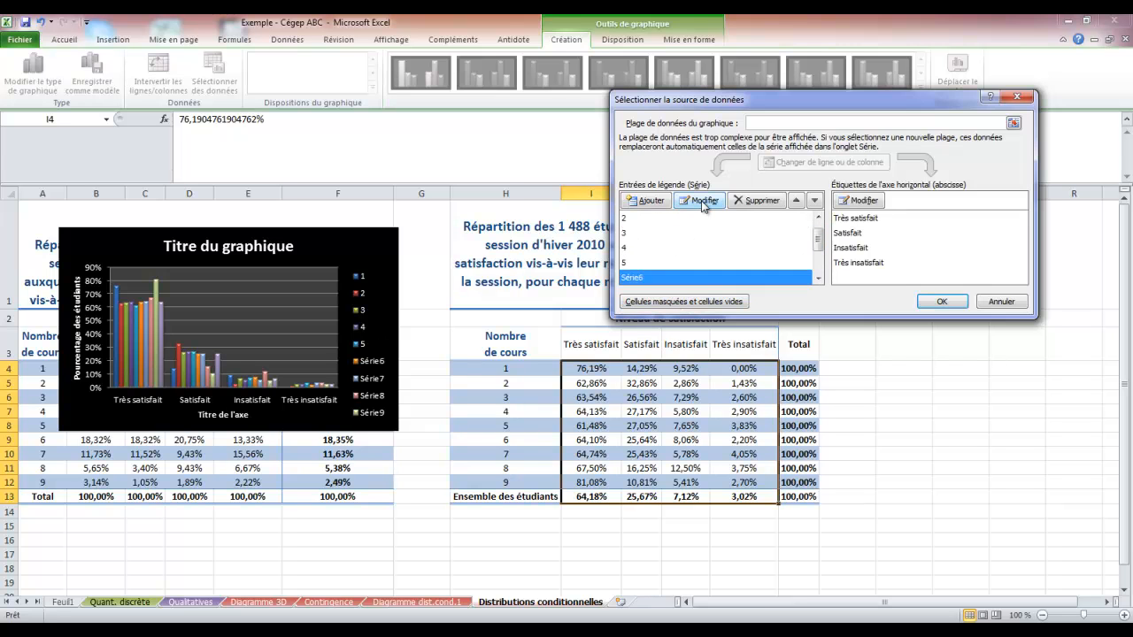
{"action": "left_click", "coordinate": [703, 202]}
{"action": "left_click", "coordinate": [531, 436]}
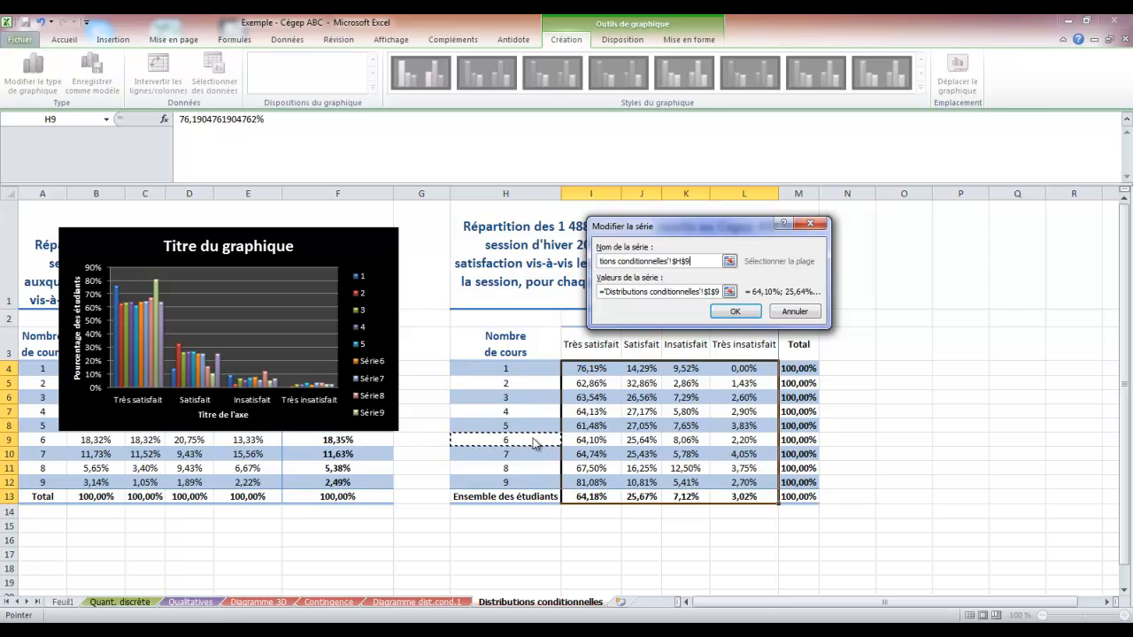
{"action": "left_click", "coordinate": [734, 311]}
- Name Série7 and Série8 from the course numbers 7 and 8 in cells H10 and H11
{"action": "scroll", "coordinate": [812, 279], "scroll_direction": "down", "scroll_amount": 1}
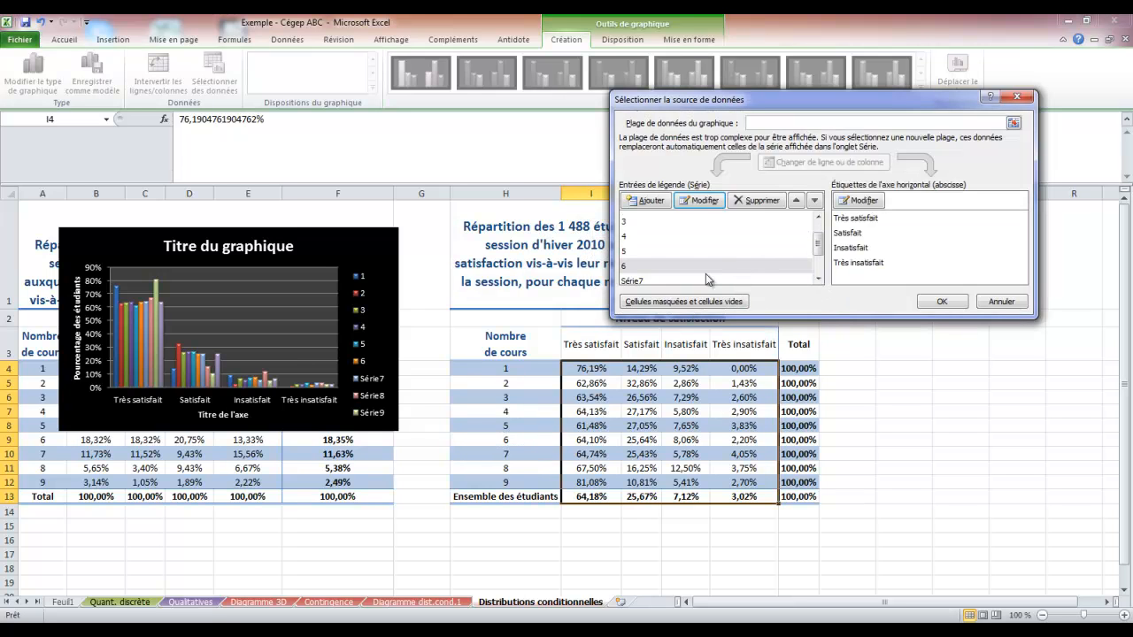
{"action": "left_click", "coordinate": [706, 278]}
{"action": "left_click", "coordinate": [695, 202]}
{"action": "left_click", "coordinate": [524, 454]}
{"action": "key", "text": "Return"}
{"action": "scroll", "coordinate": [819, 282], "scroll_direction": "down", "scroll_amount": 1}
{"action": "left_click", "coordinate": [677, 269]}
{"action": "left_click", "coordinate": [696, 201]}
{"action": "left_click", "coordinate": [514, 466]}
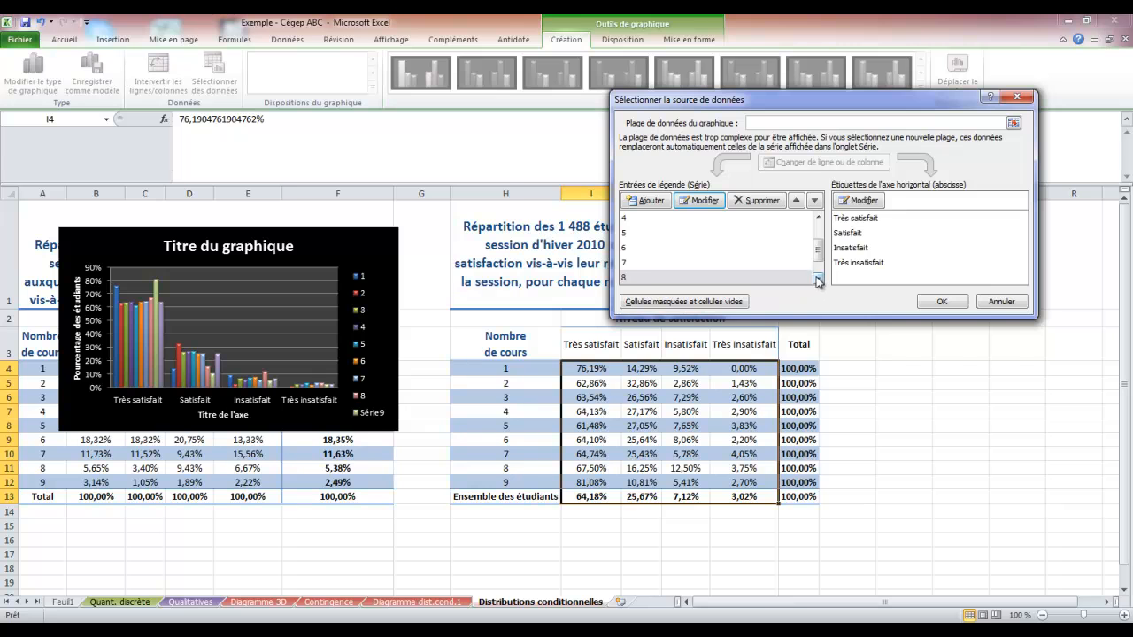
- Name Série9 from H12 and Série10 from "Ensemble des étudiants" in H13, and apply the data source changes
{"action": "left_click", "coordinate": [815, 279]}
{"action": "left_click", "coordinate": [637, 272]}
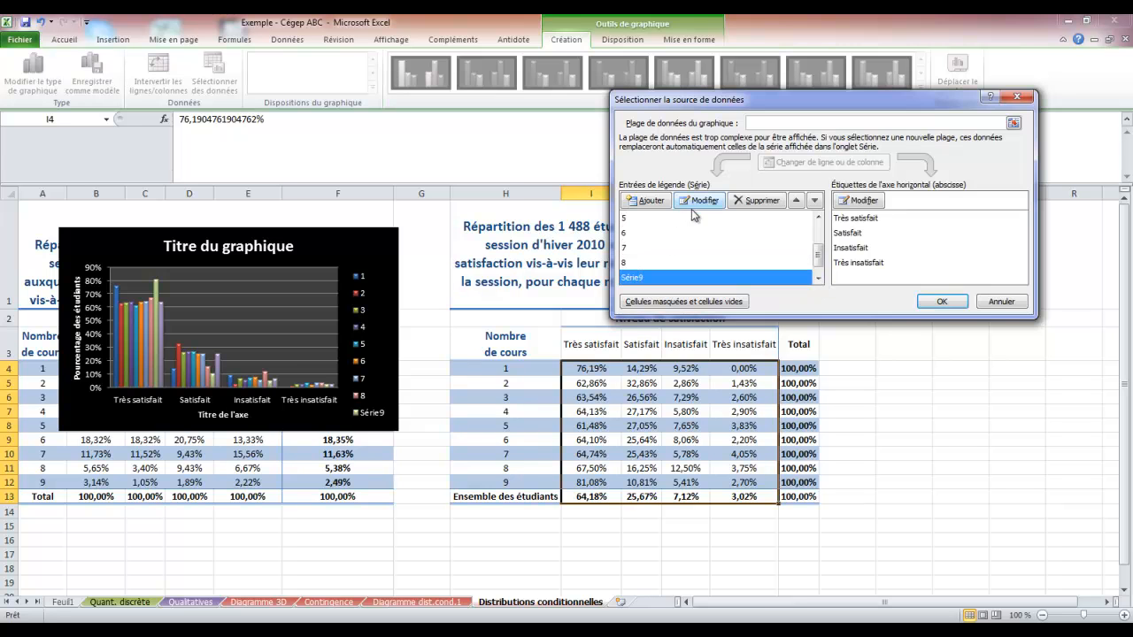
{"action": "left_click", "coordinate": [696, 208]}
{"action": "left_click", "coordinate": [522, 482]}
{"action": "key", "text": "Return"}
{"action": "left_click", "coordinate": [818, 279]}
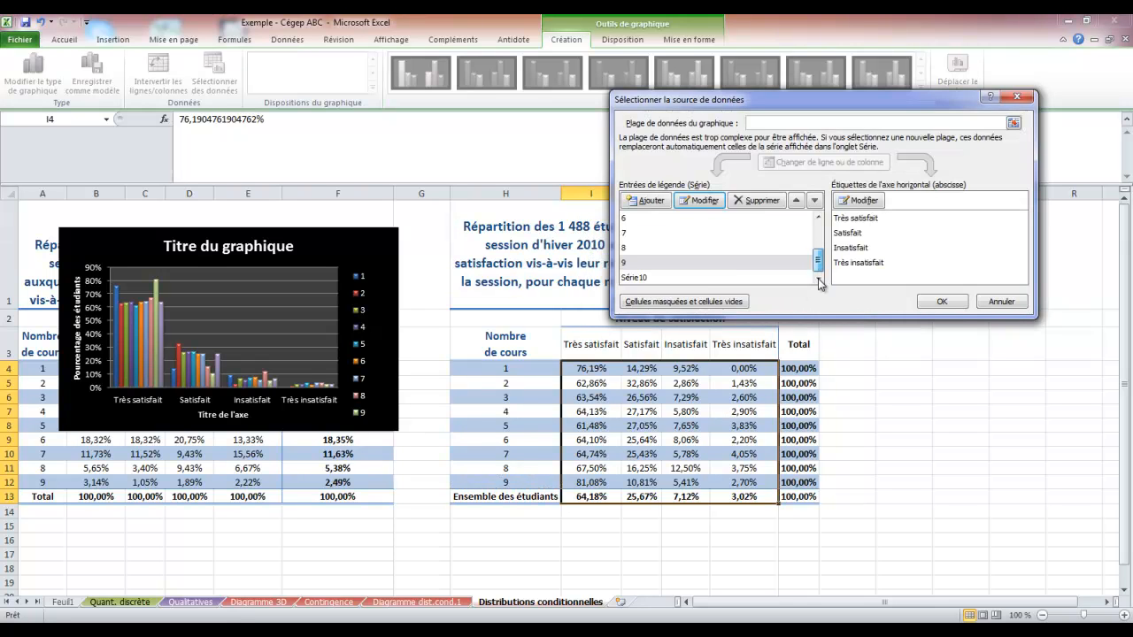
{"action": "left_click", "coordinate": [659, 277]}
{"action": "left_click", "coordinate": [698, 200]}
{"action": "left_click", "coordinate": [493, 497]}
{"action": "key", "text": "Return"}
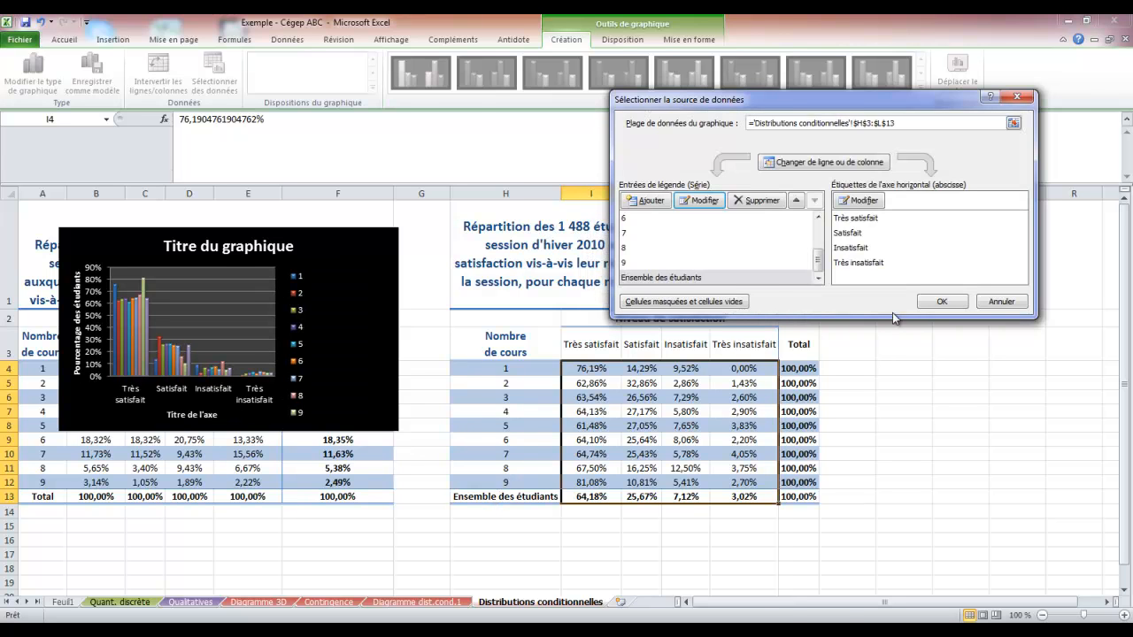
{"action": "left_click", "coordinate": [944, 300]}
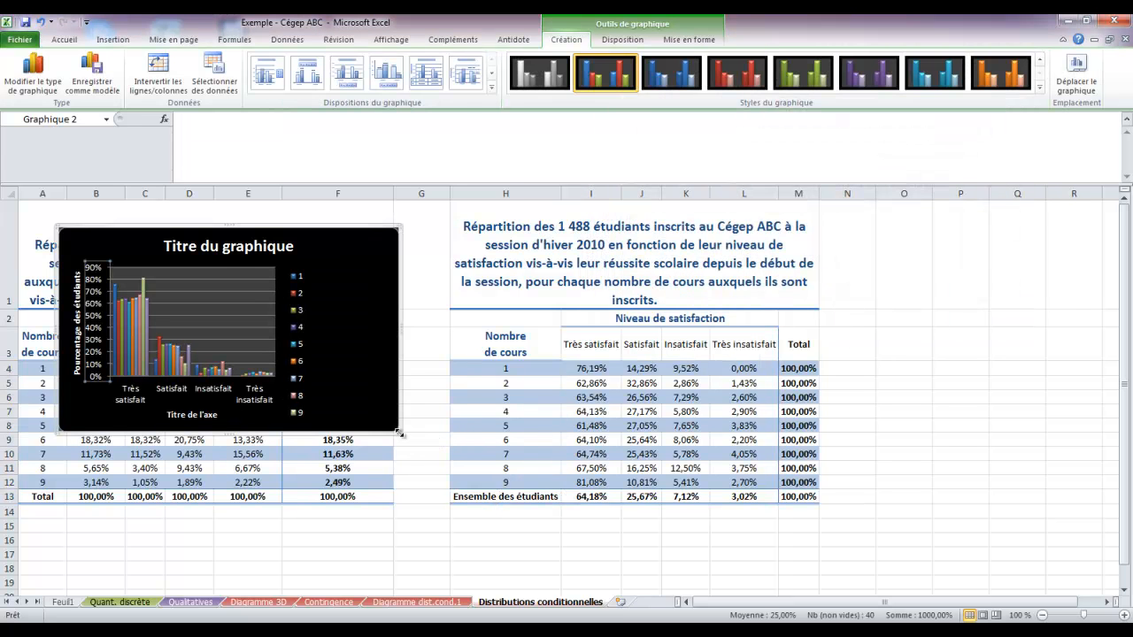
- Enlarge the chart slightly to fit its whole legend and title the horizontal axis "Niveau de satisfaction"
{"action": "left_click_drag", "start_coordinate": [400, 433], "coordinate": [426, 461]}
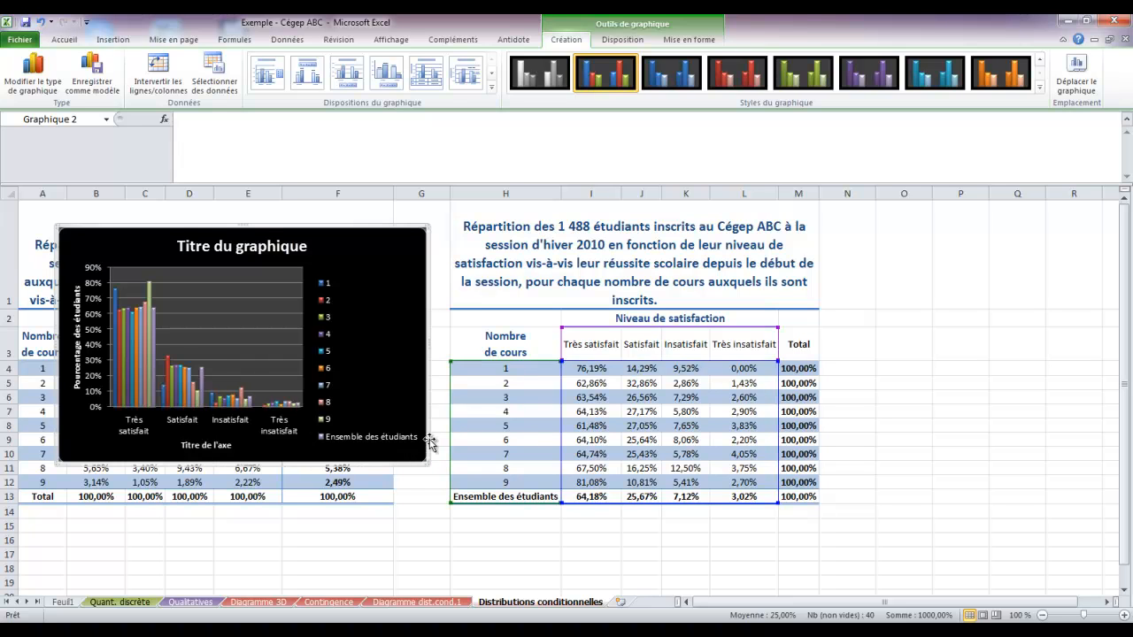
{"action": "left_click", "coordinate": [208, 444]}
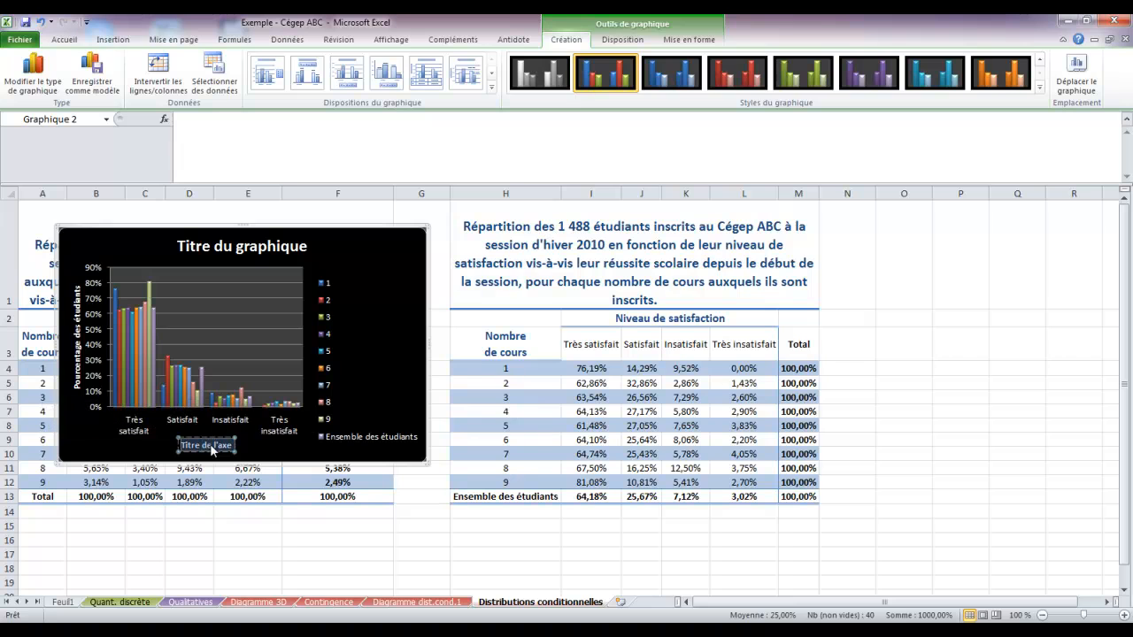
{"action": "triple_click", "coordinate": [210, 443]}
{"action": "type", "text": "Niveau de satisfaction"}
{"action": "left_click", "coordinate": [358, 395]}
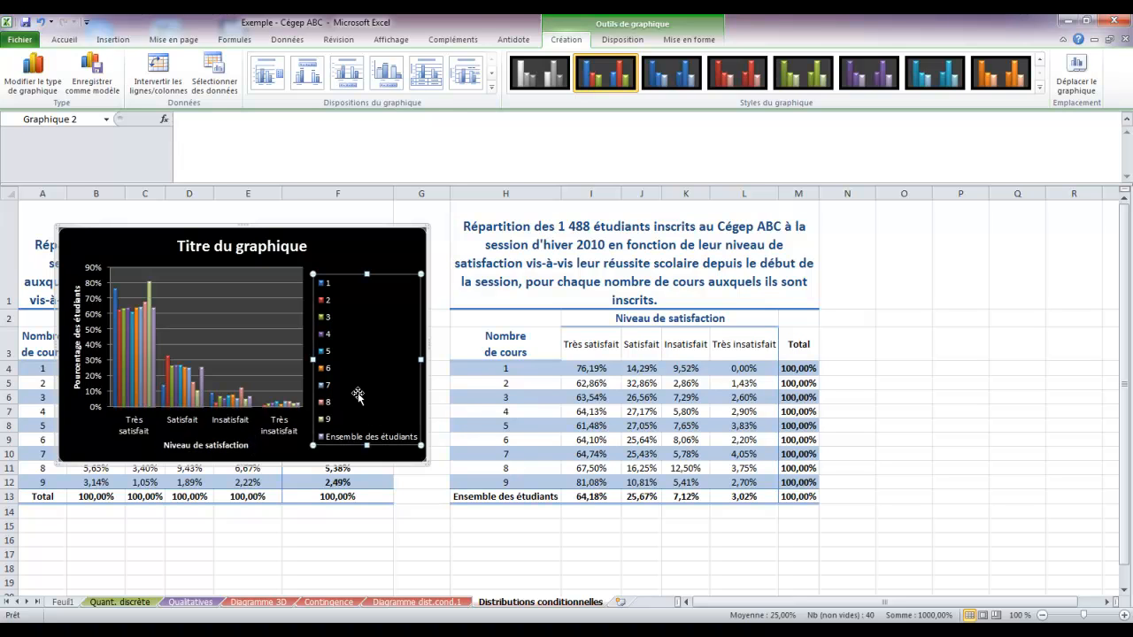
- Copy the second table's title text from H1 and paste it over the placeholder chart title
{"action": "left_click", "coordinate": [492, 273]}
{"action": "left_click_drag", "start_coordinate": [305, 134], "coordinate": [180, 121]}
{"action": "key", "text": "ctrl+c"}
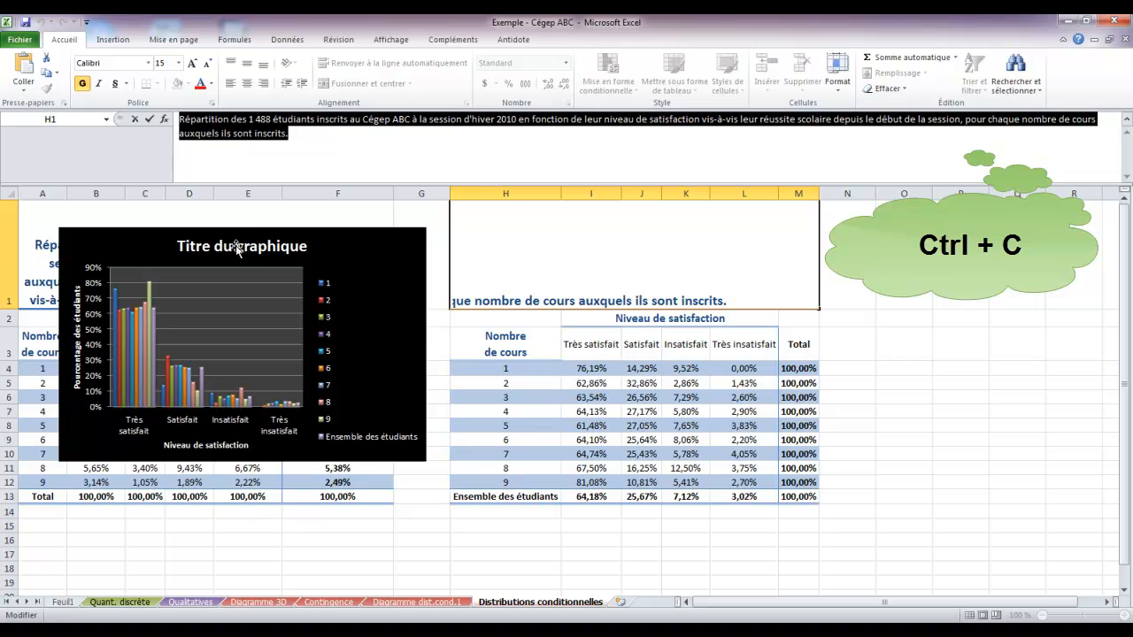
{"action": "left_click", "coordinate": [241, 248]}
{"action": "left_click", "coordinate": [241, 248]}
{"action": "triple_click", "coordinate": [241, 248]}
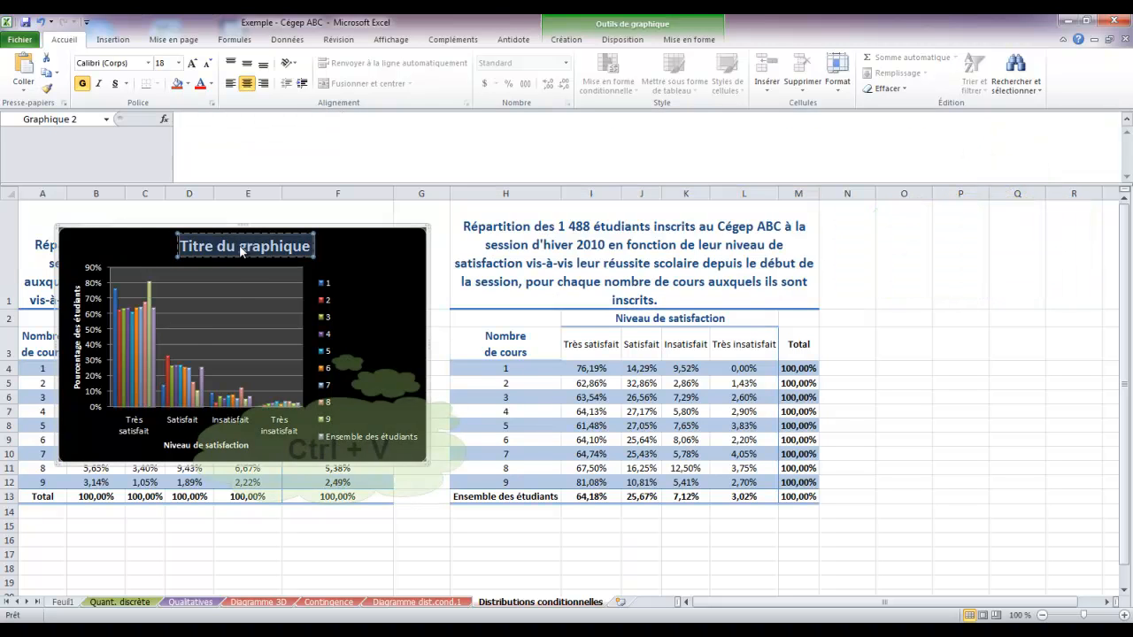
{"action": "key", "text": "ctrl+v"}
{"action": "left_click", "coordinate": [382, 367]}
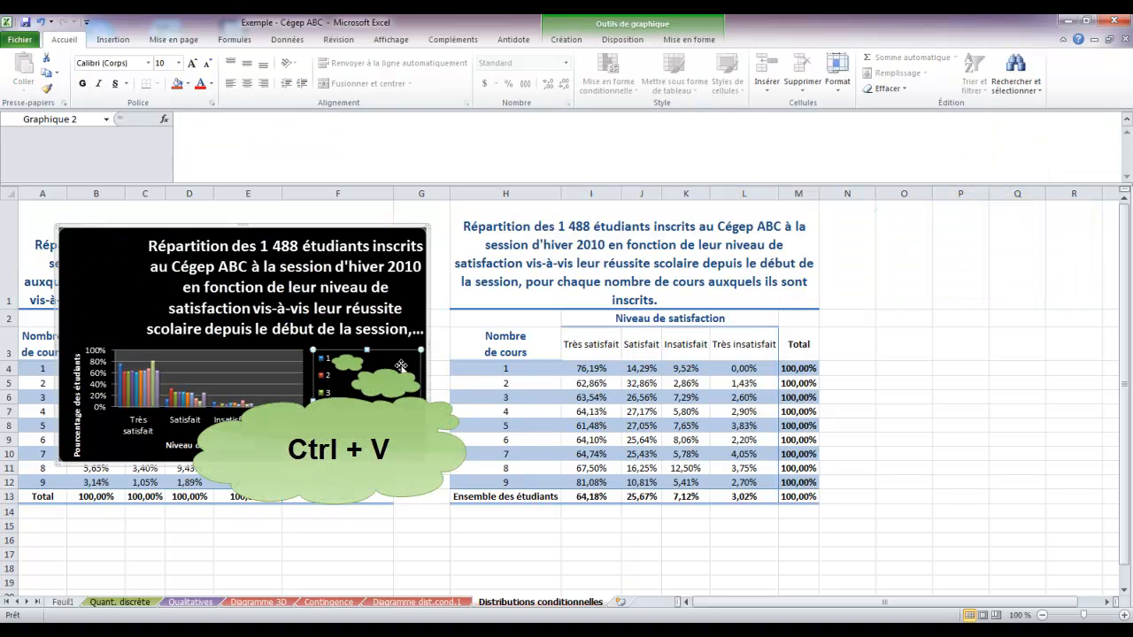
- Move the chart to a new chart sheet named "Diagramme dist.cond.2"
{"action": "left_click", "coordinate": [571, 41]}
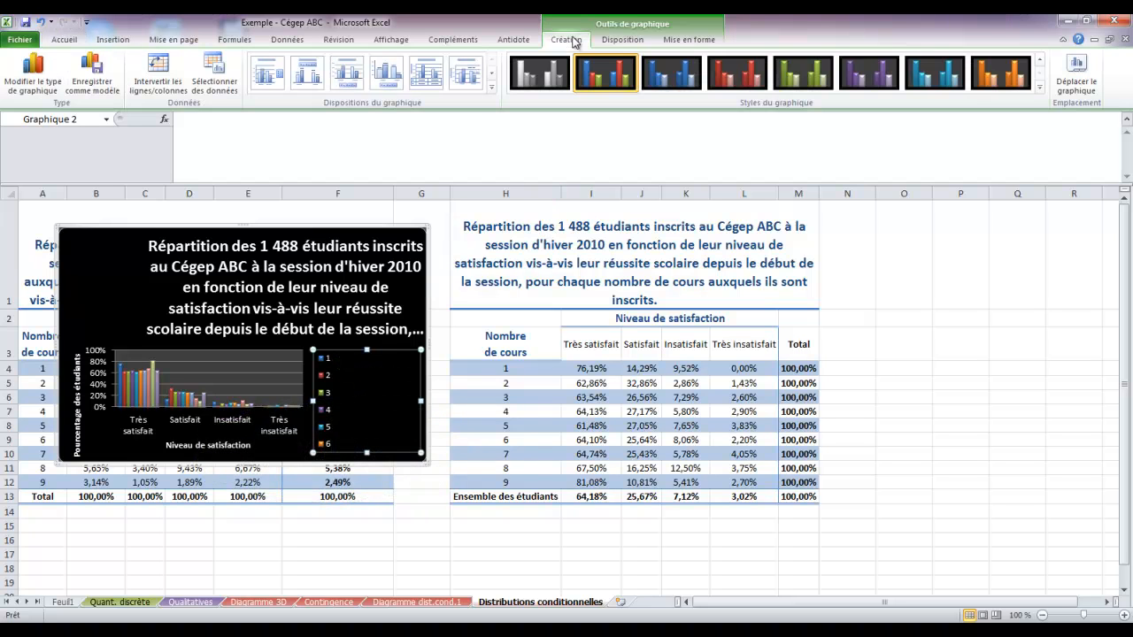
{"action": "left_click", "coordinate": [1074, 71]}
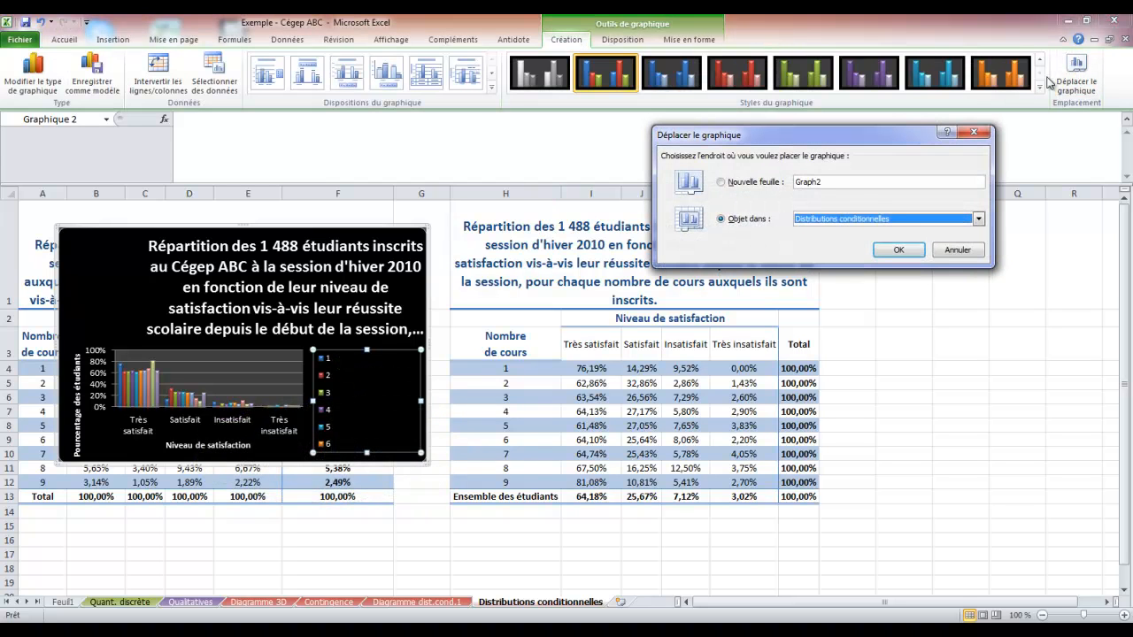
{"action": "left_click", "coordinate": [750, 184]}
{"action": "type", "text": "Diagramme dist.cond."}
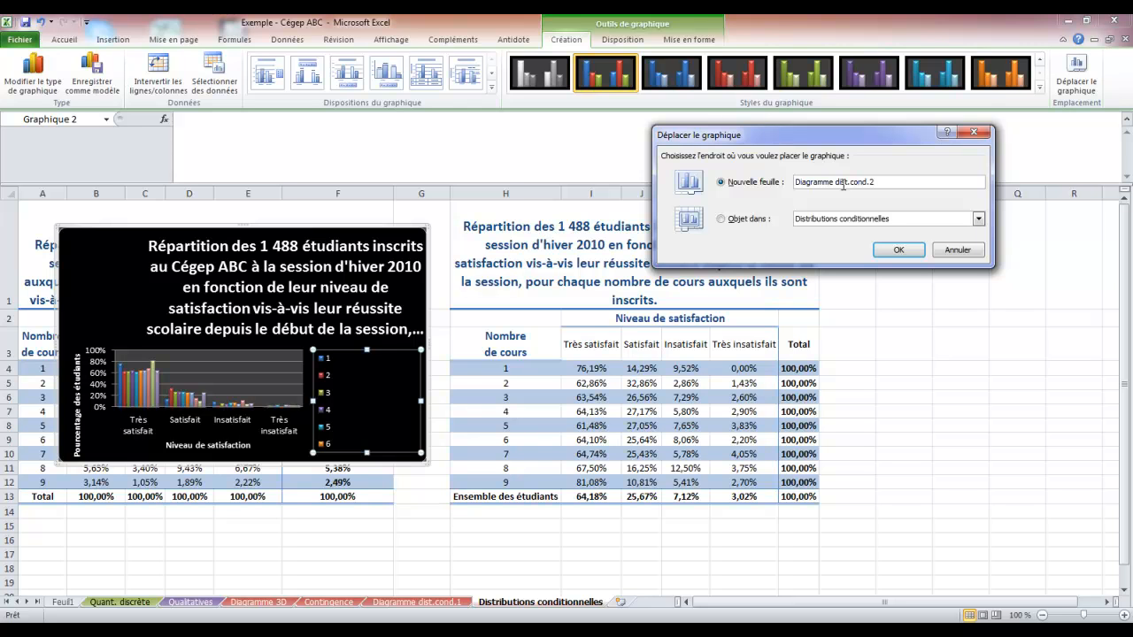
{"action": "key", "text": "Return"}
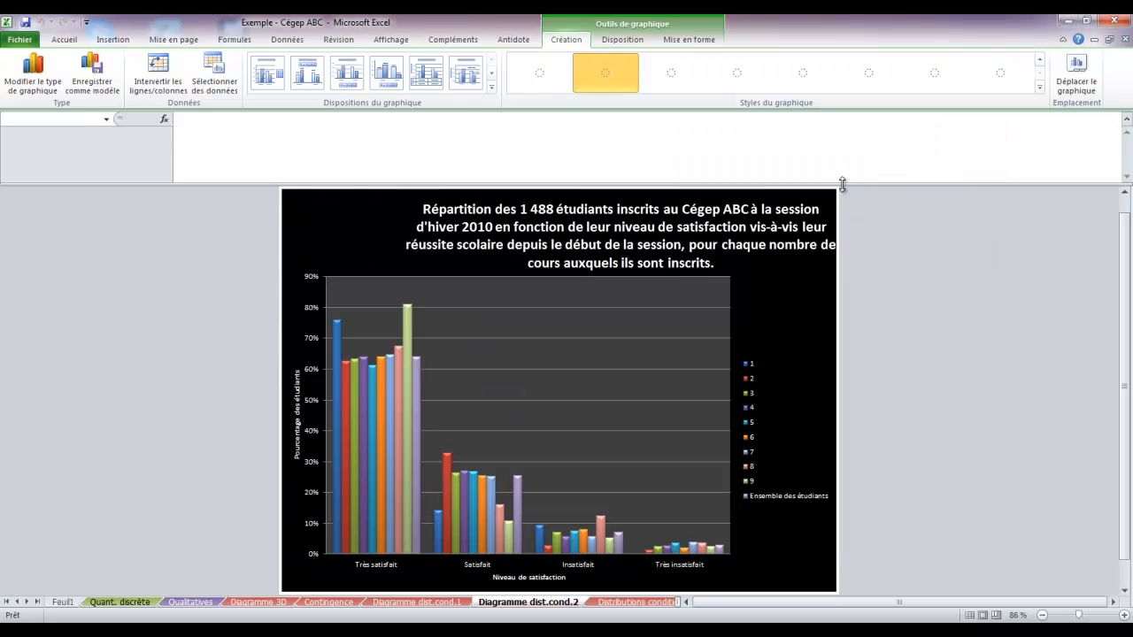